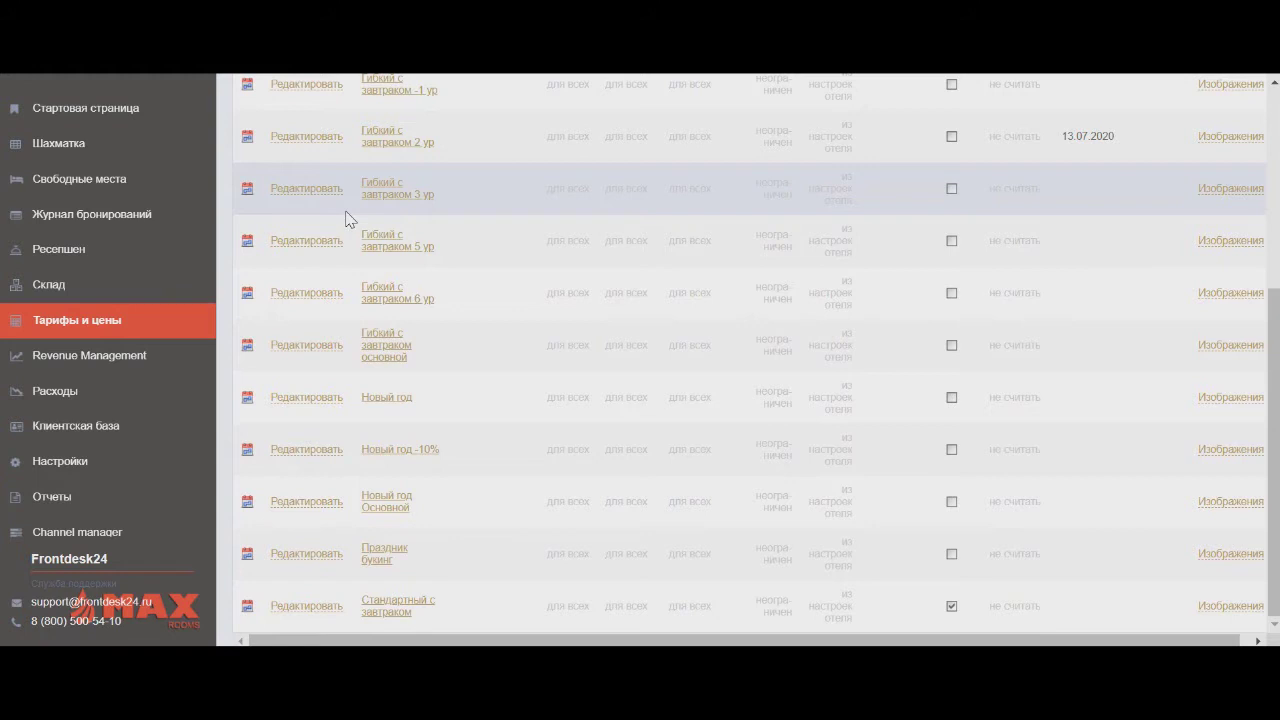
- Delete the tariff "Гибкий с завтраком 4 ур" from the tariff list and leave deletion mode
scroll(346, 213, up, 4)
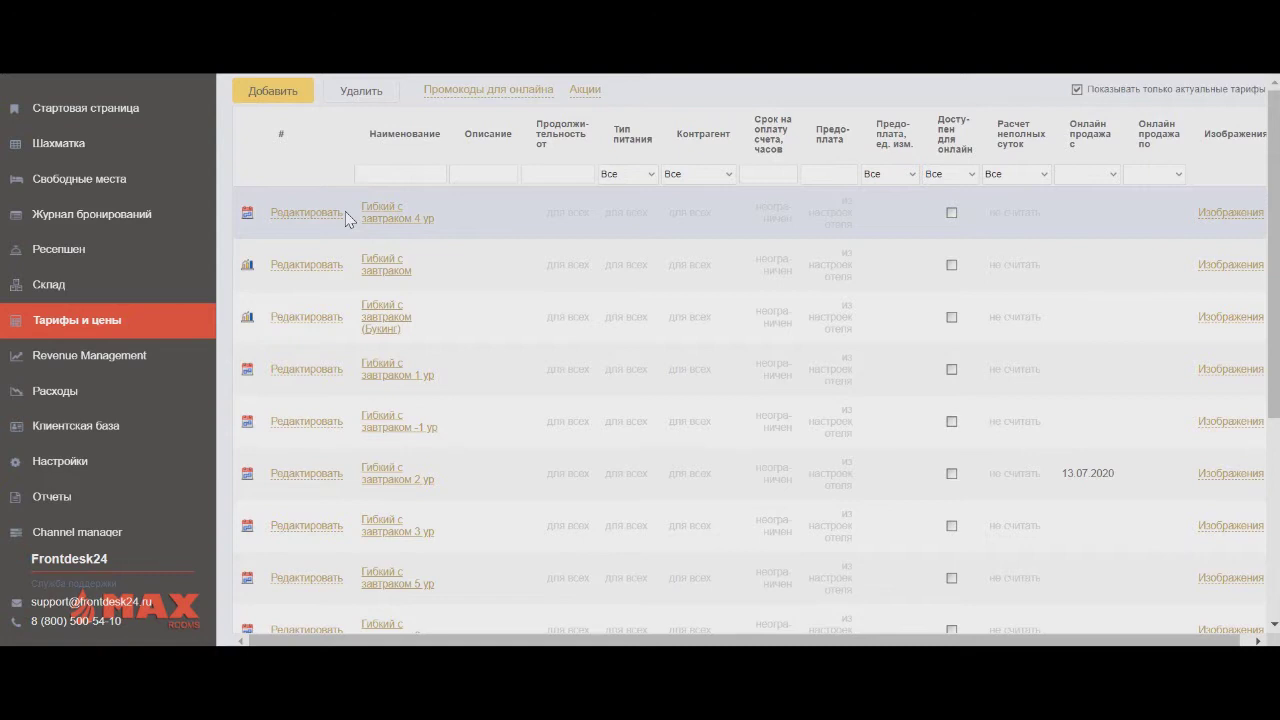
click(365, 97)
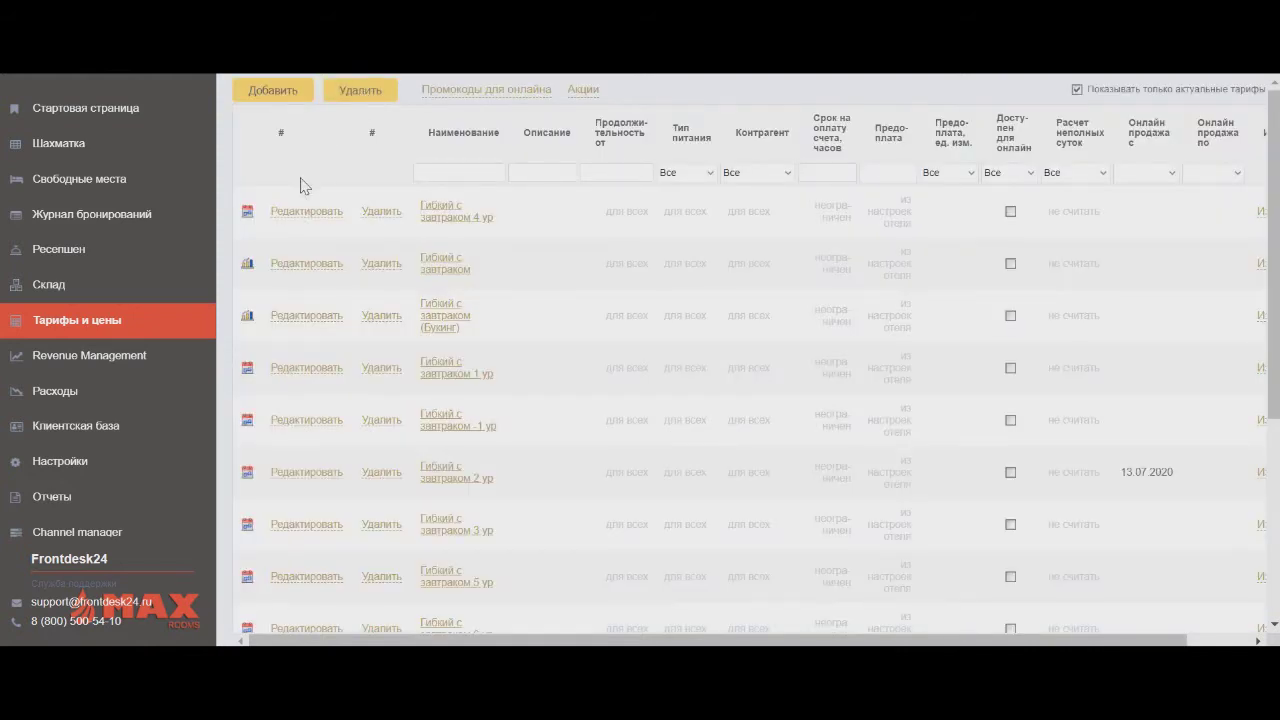
click(380, 214)
click(750, 126)
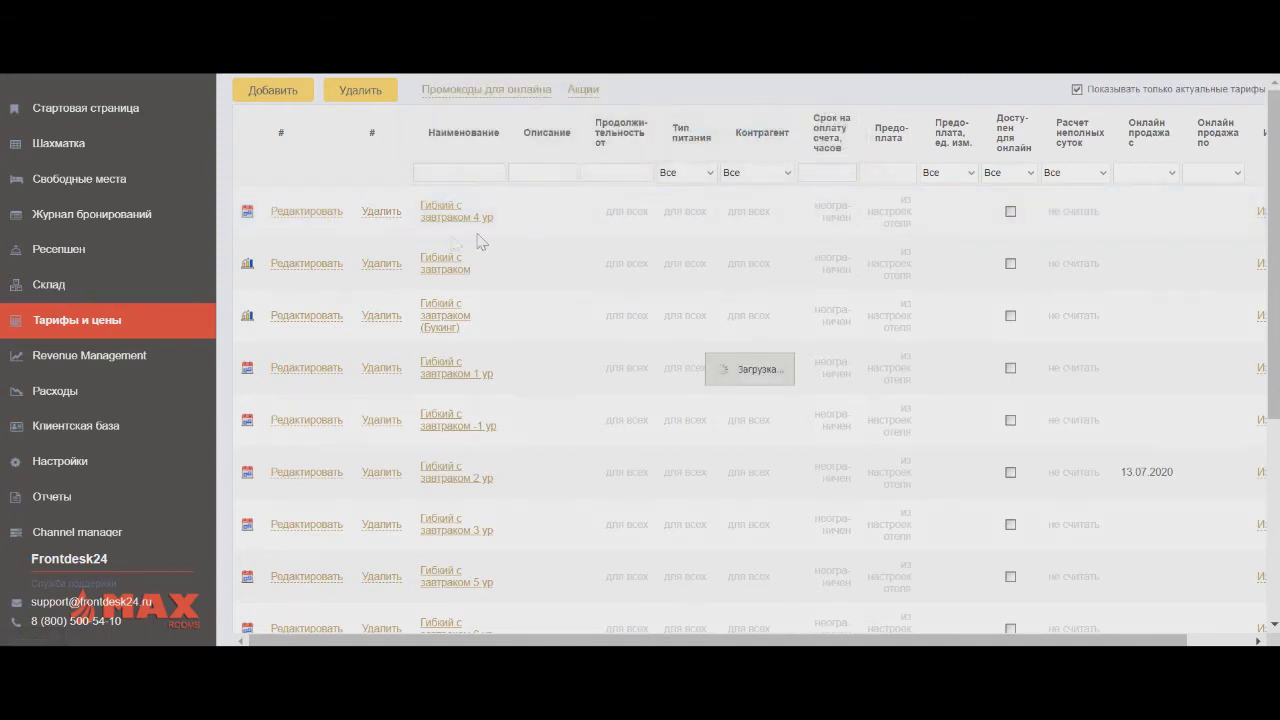
scroll(408, 263, down, 1)
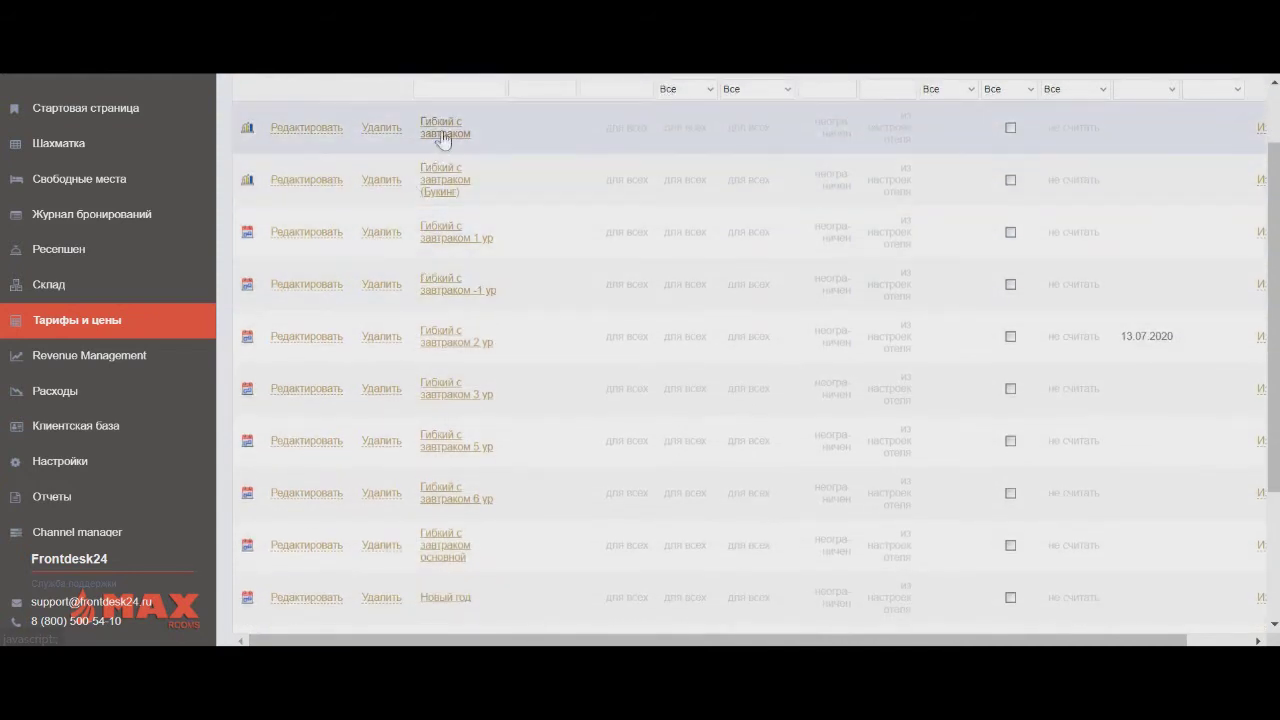
scroll(404, 97, up, 1)
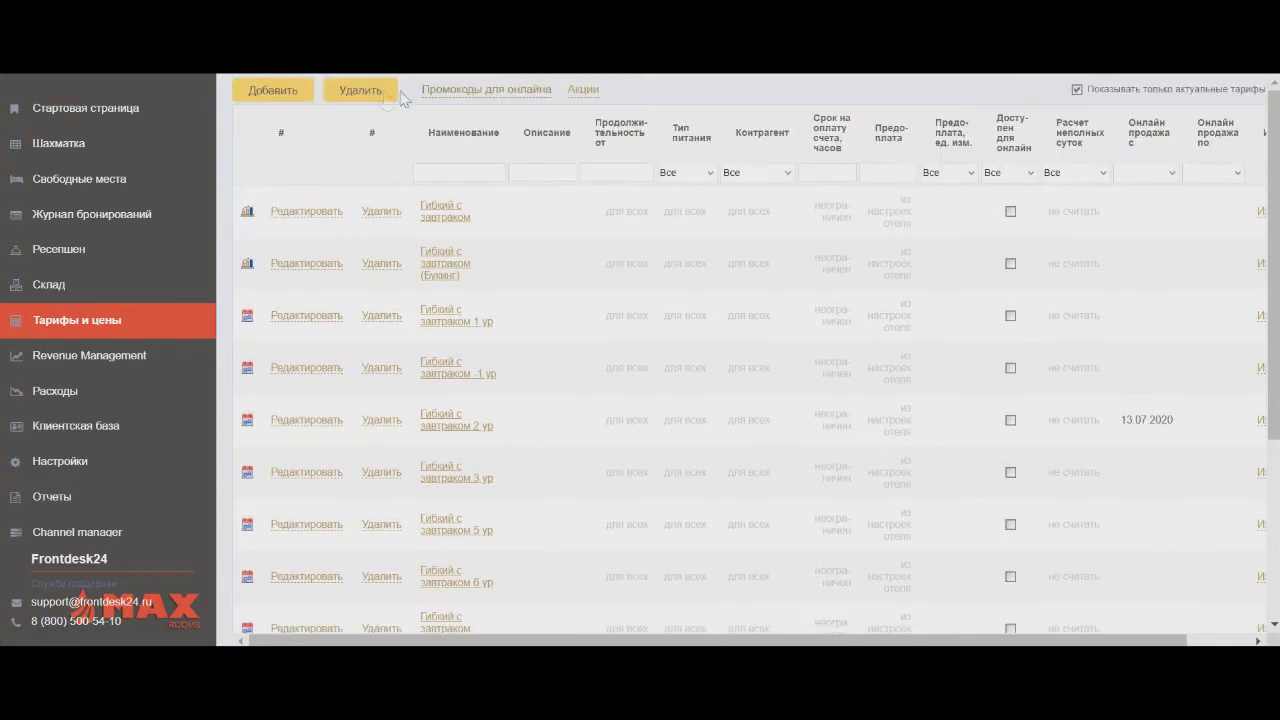
click(128, 325)
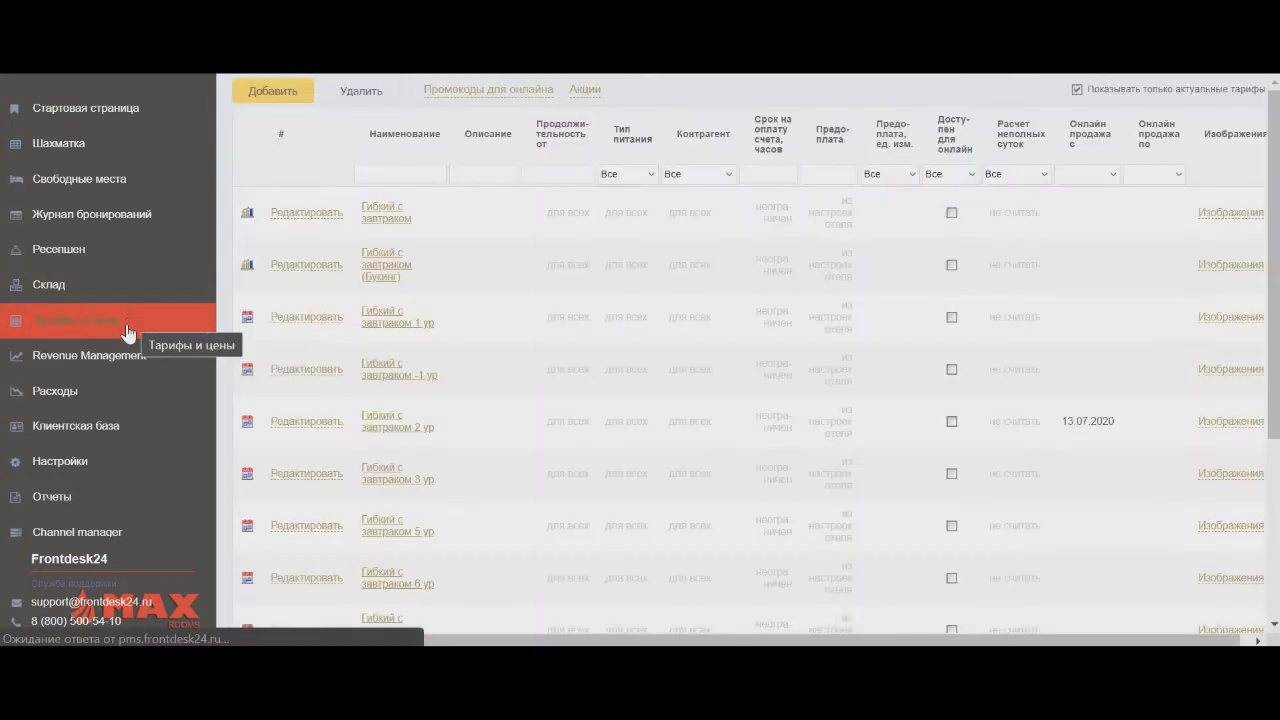
- Review the list of available tariffs in the Revenue Management section
click(120, 360)
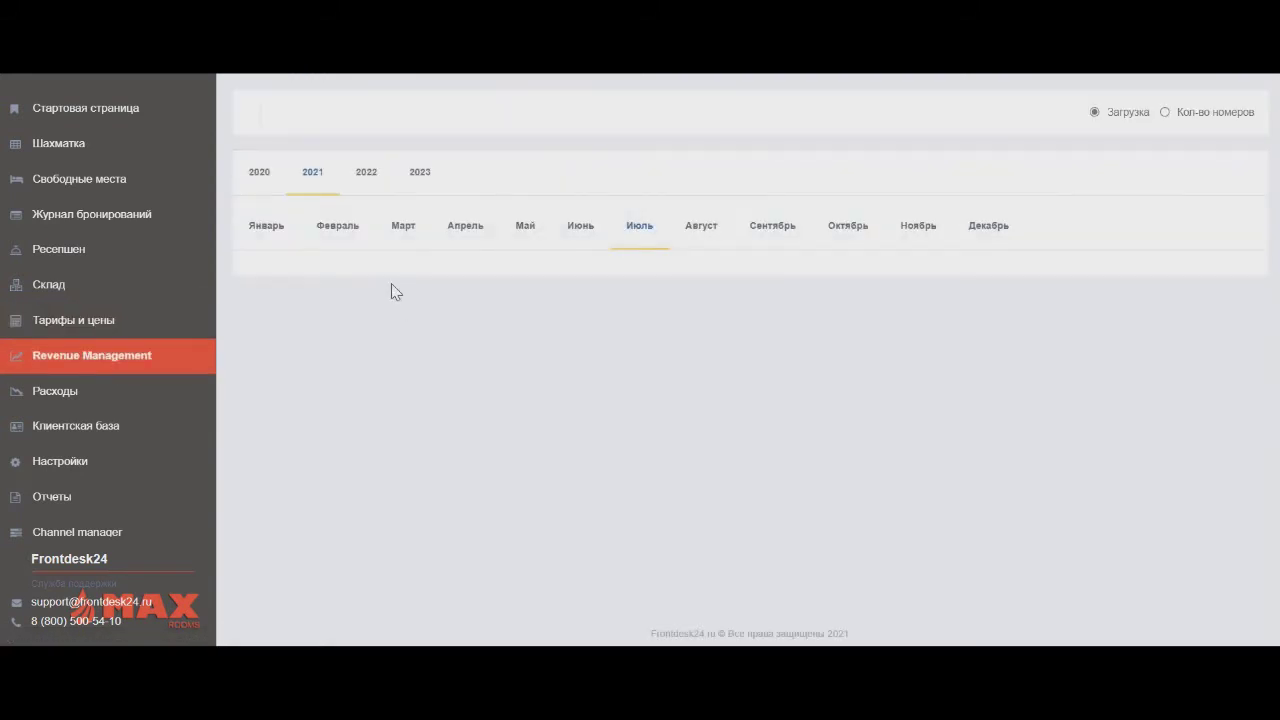
click(434, 113)
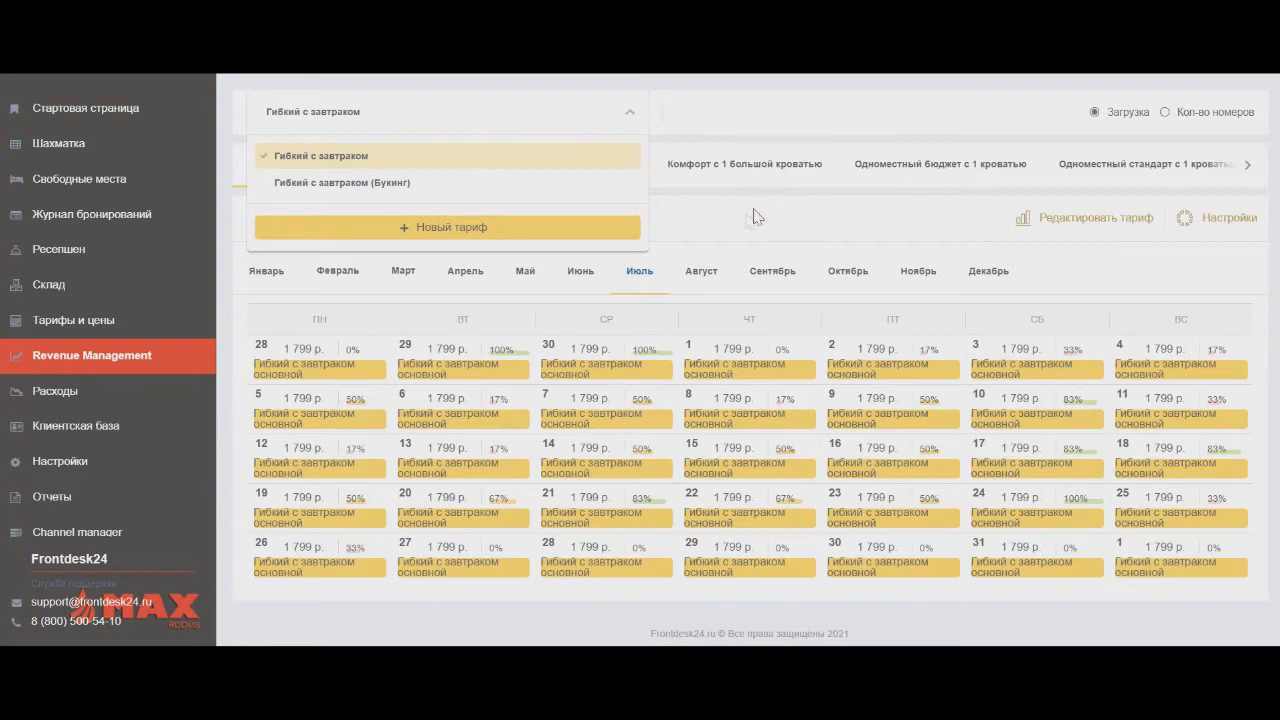
click(632, 118)
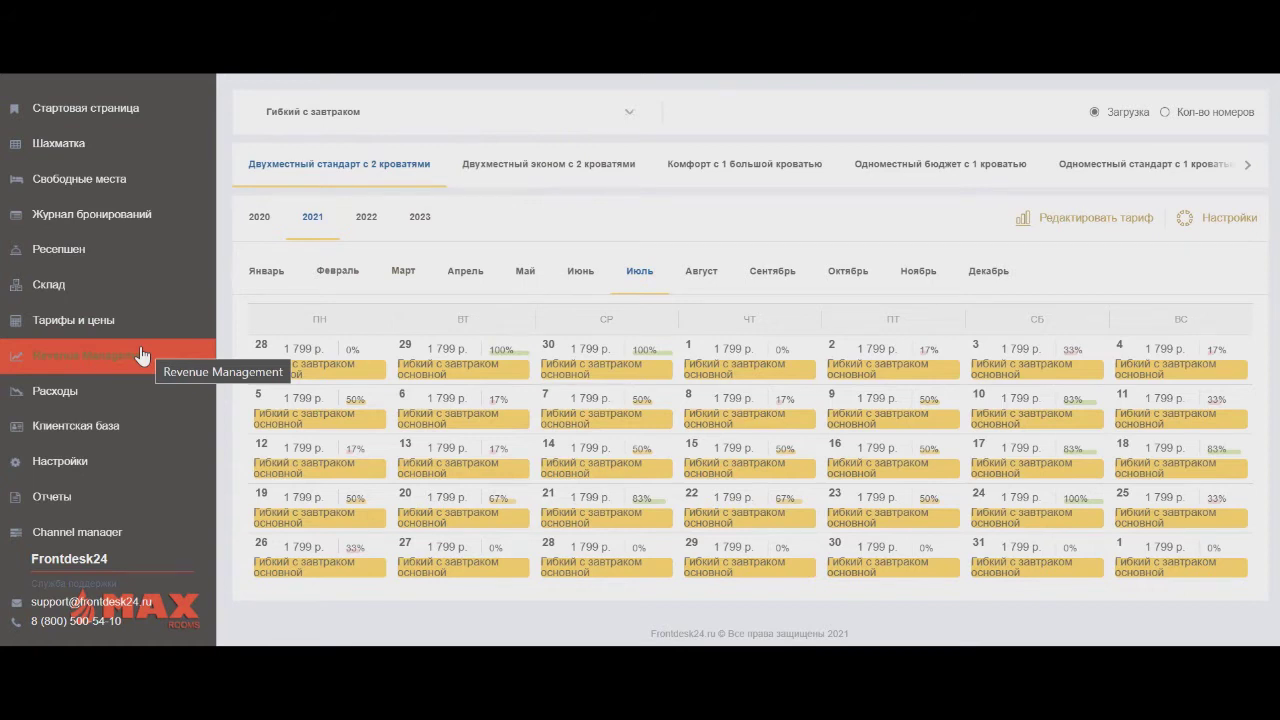
- In the tariffs and prices list, rename the tariff "Гибкий с завтраком основной" to "Основной" and save it
click(110, 318)
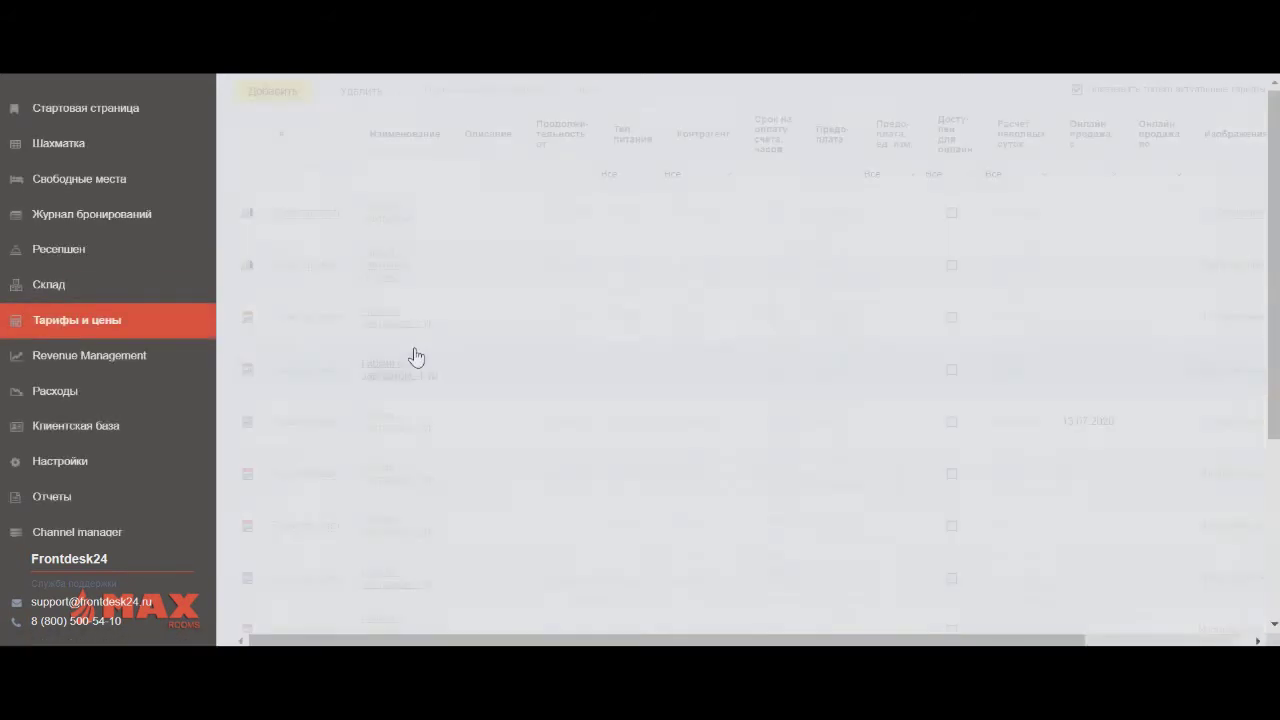
scroll(450, 325, down, 10)
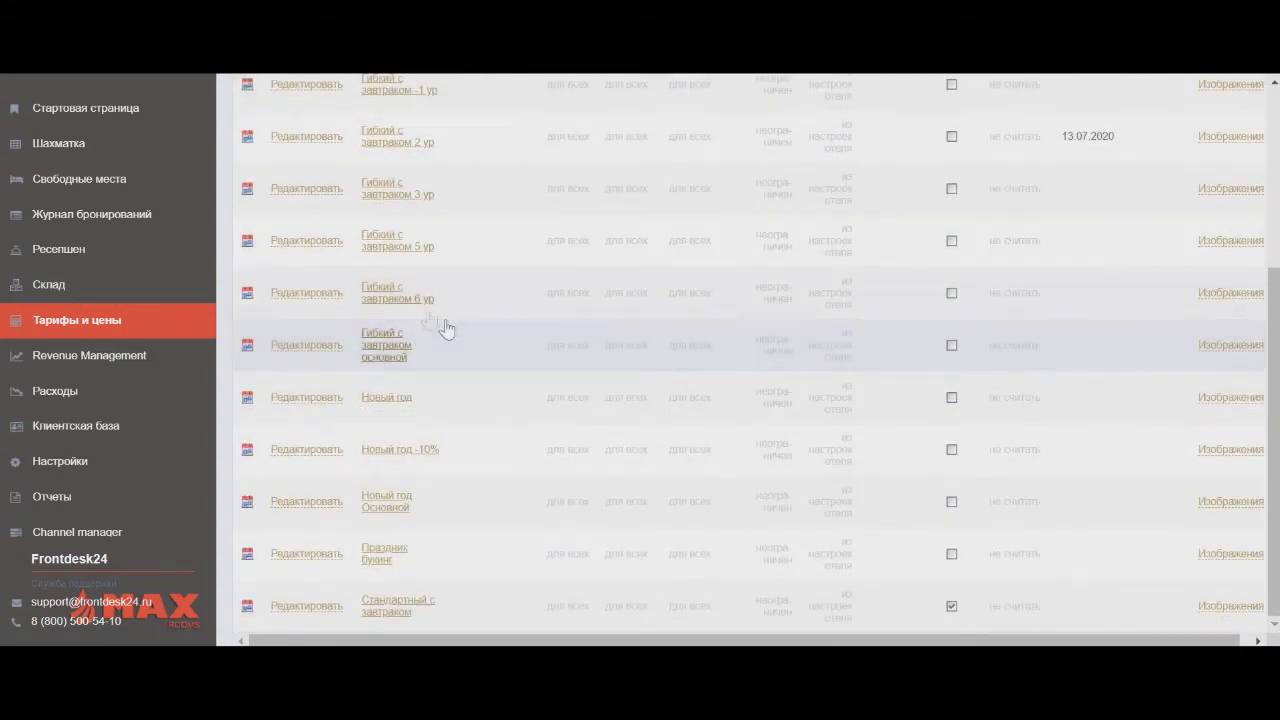
click(334, 347)
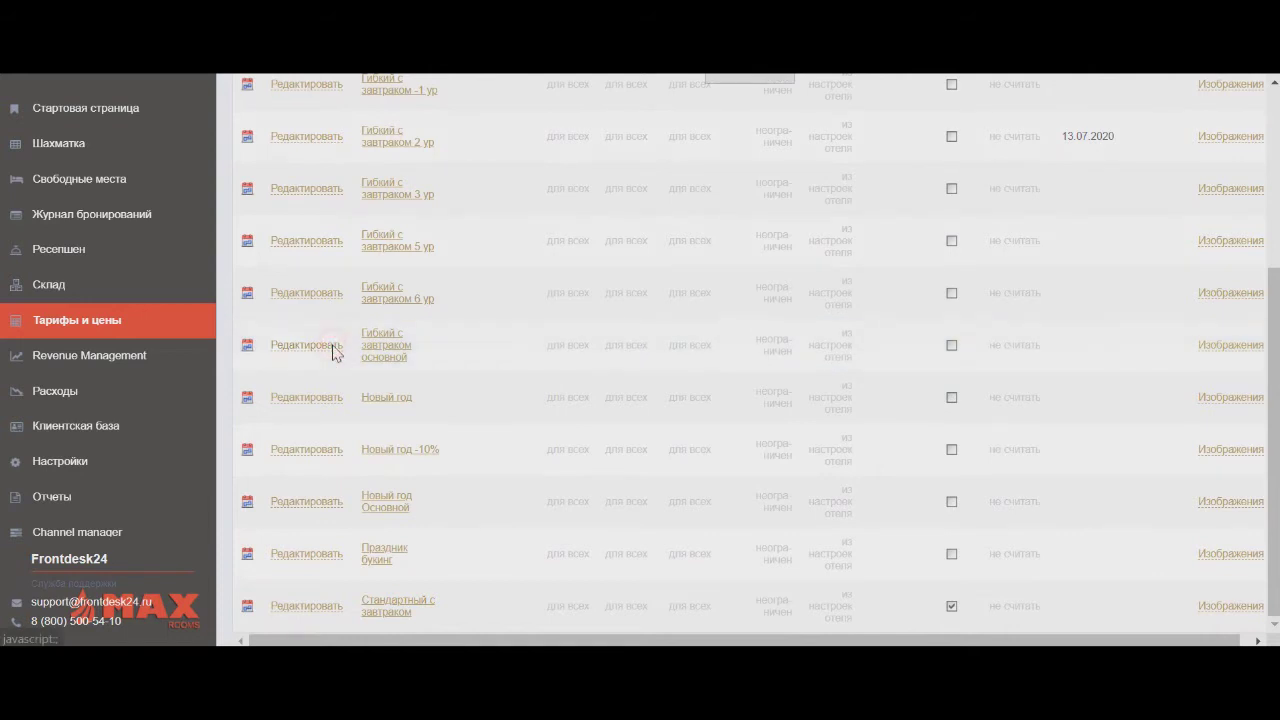
click(406, 376)
triple_click(406, 376)
text(Осно)
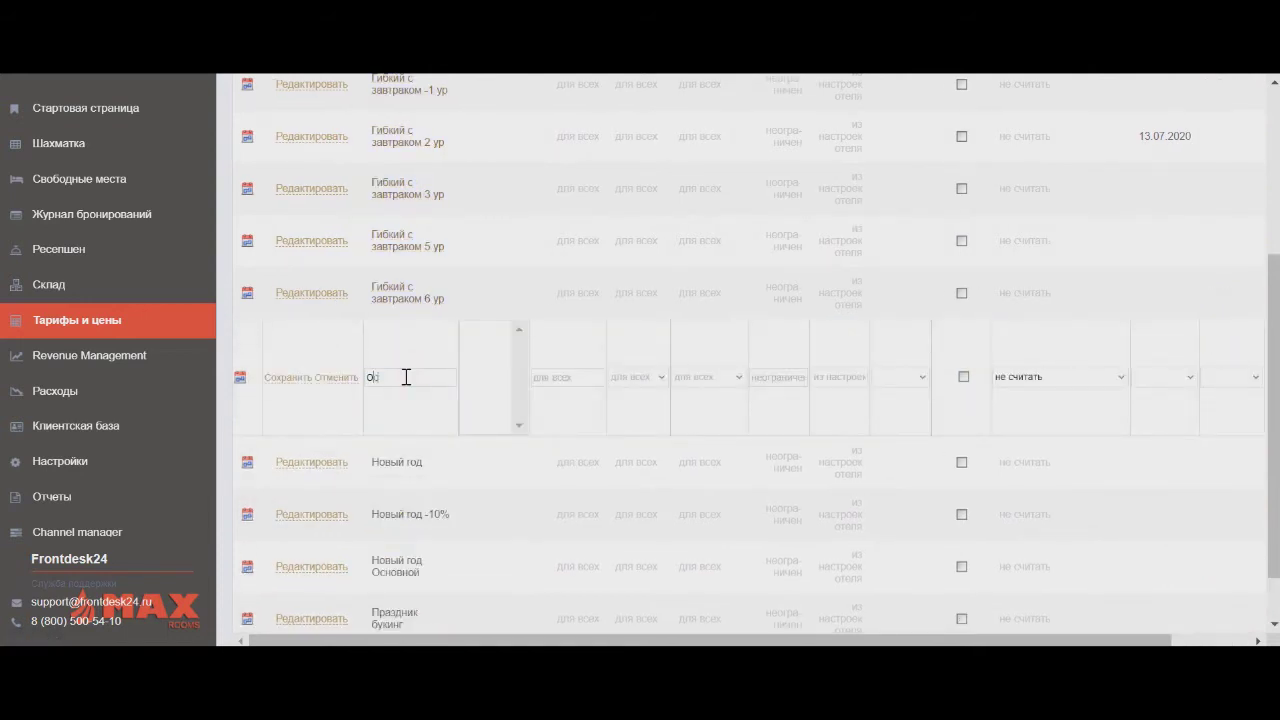
text(вной)
click(298, 378)
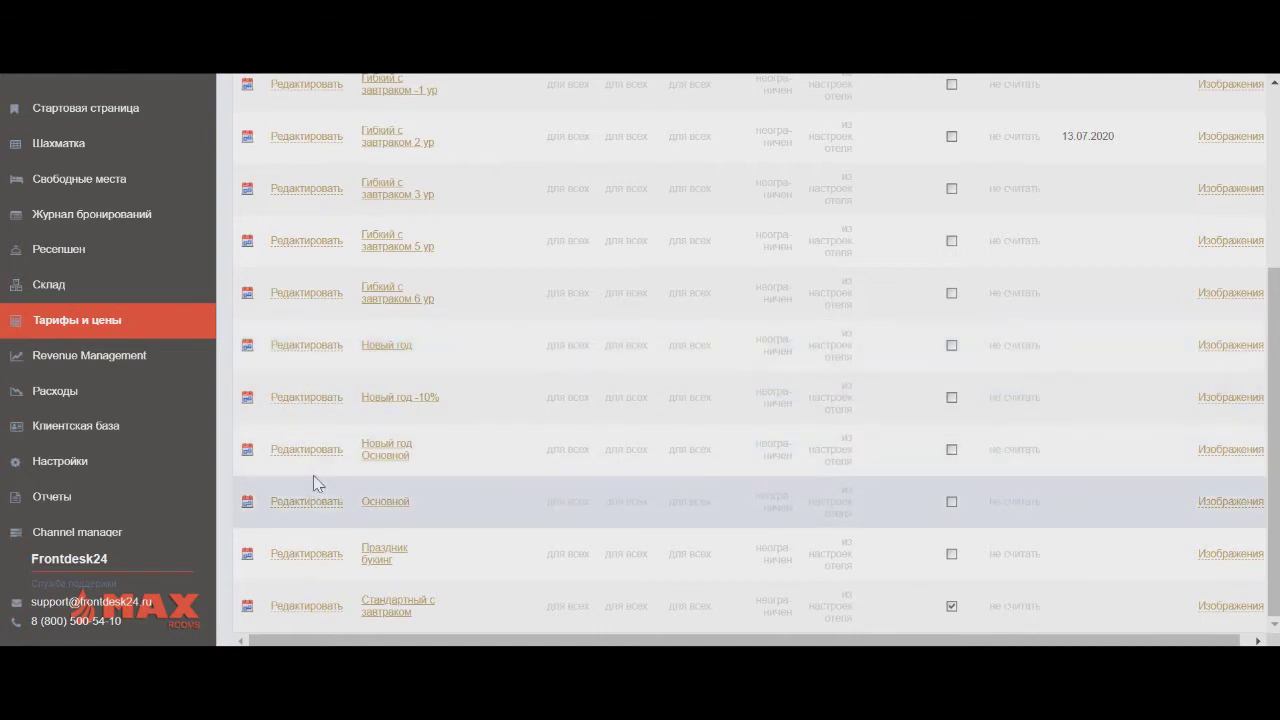
- Delete the tariffs "Гибкий с завтраком 1 ур", "Гибкий с завтраком -1 ур" and "Гибкий с завтраком 2 ур"
scroll(313, 480, up, 3)
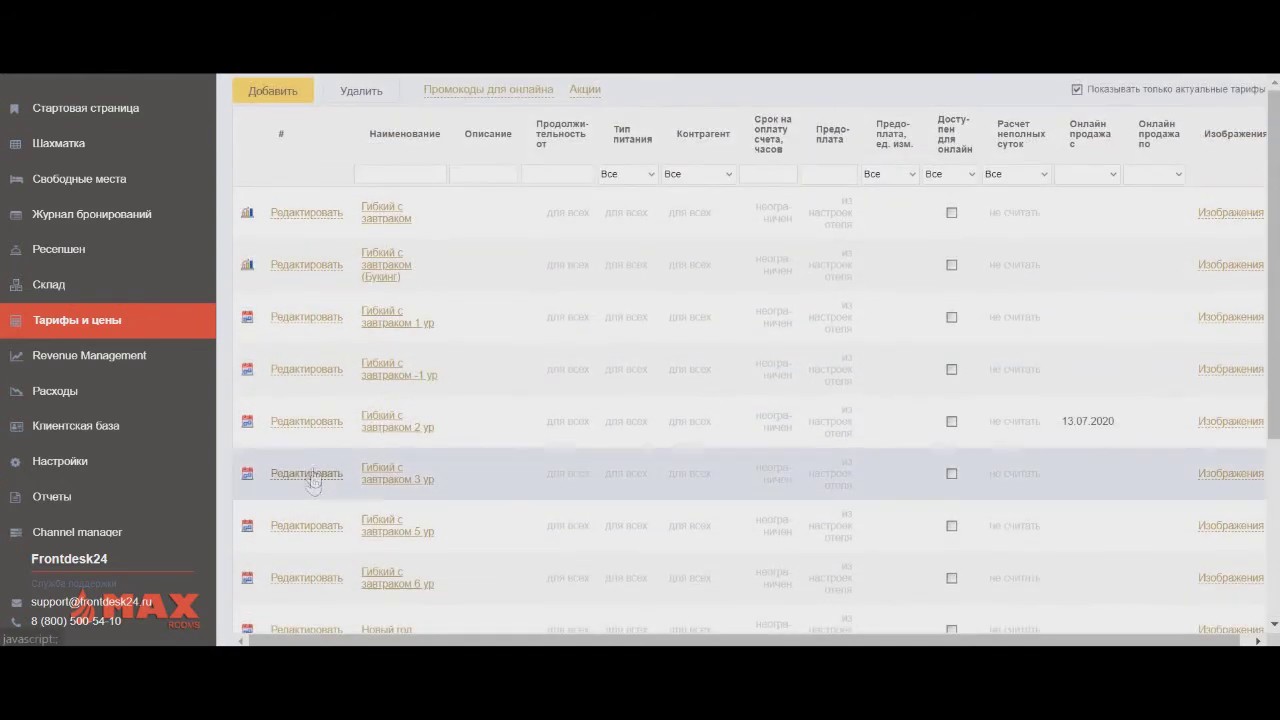
click(378, 91)
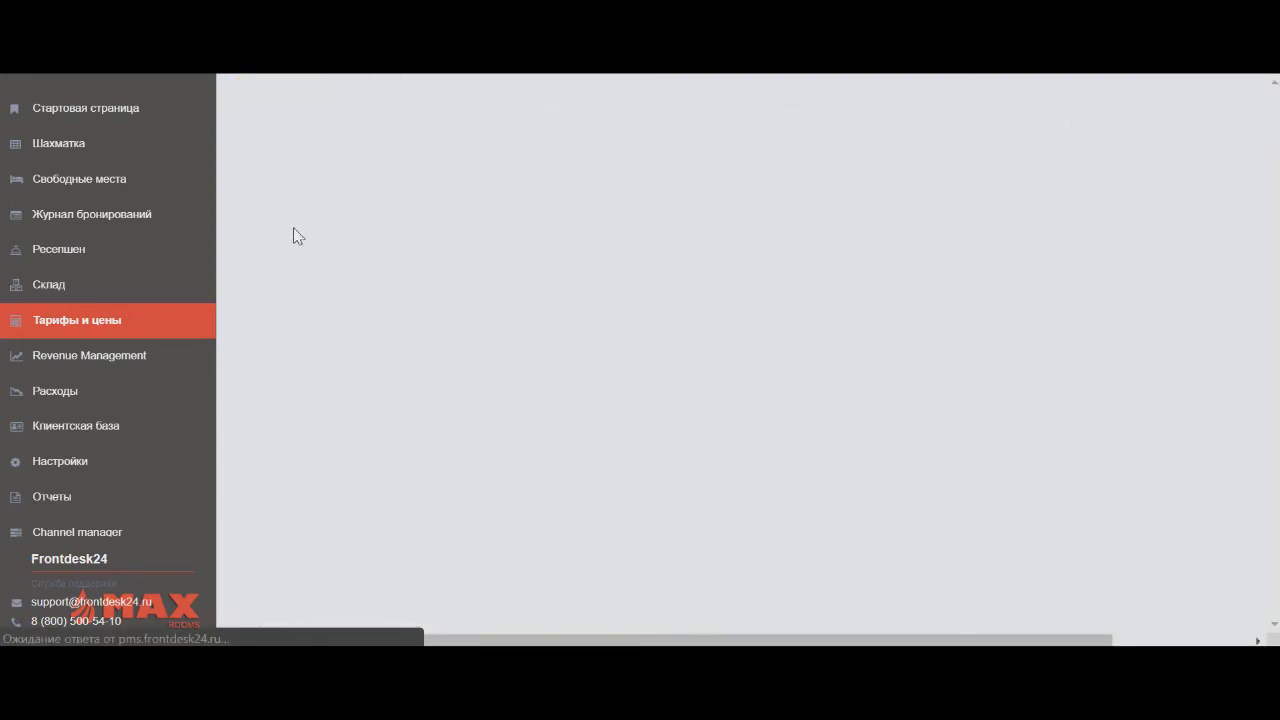
scroll(330, 257, down, 2)
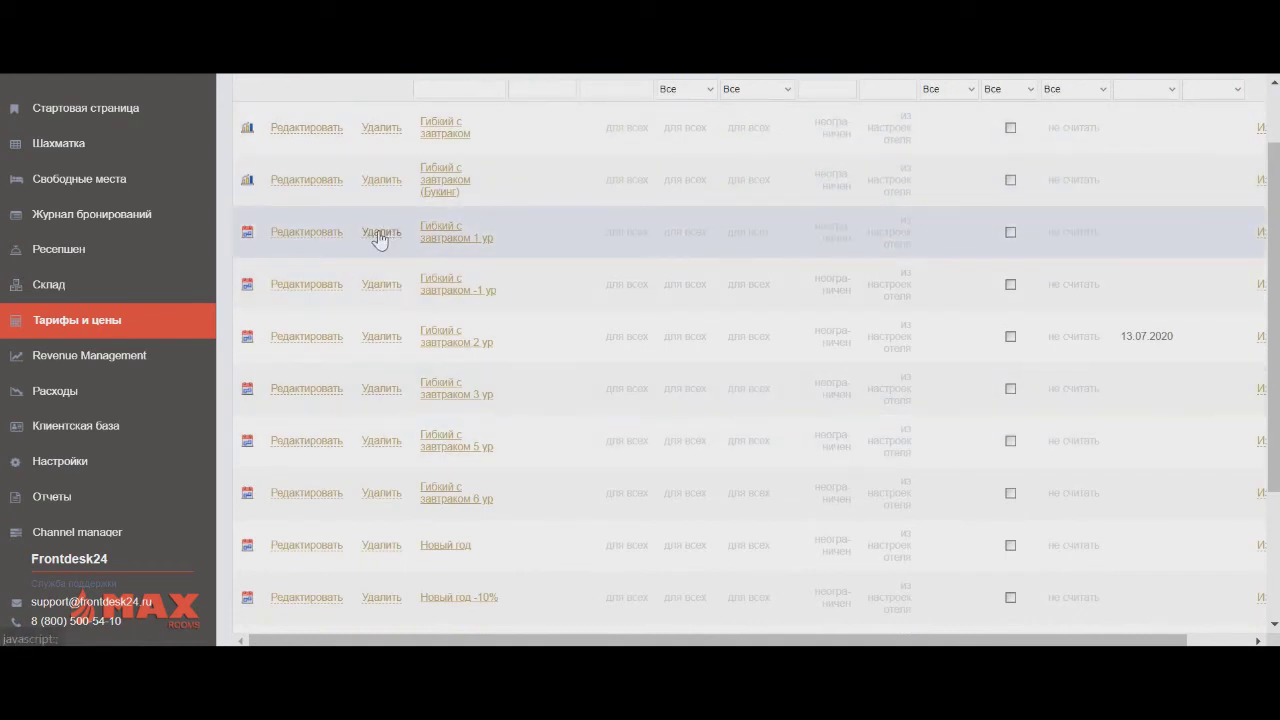
click(380, 238)
click(726, 126)
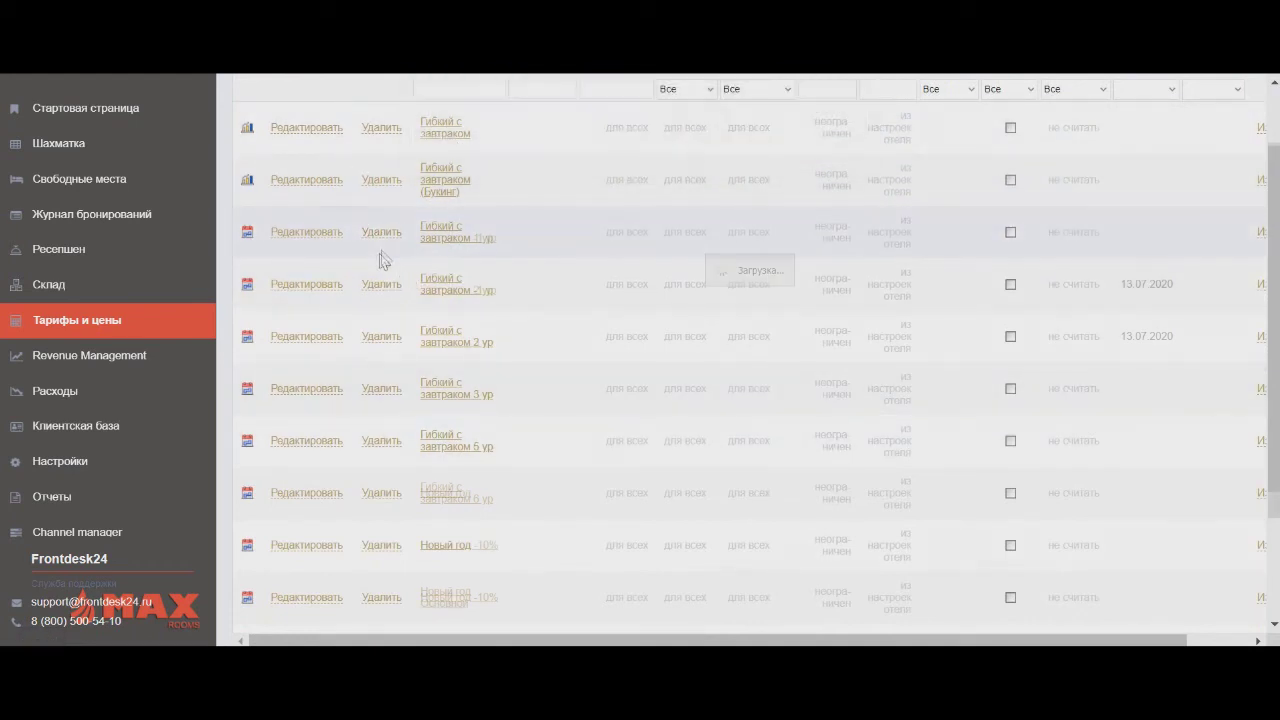
click(381, 232)
click(727, 124)
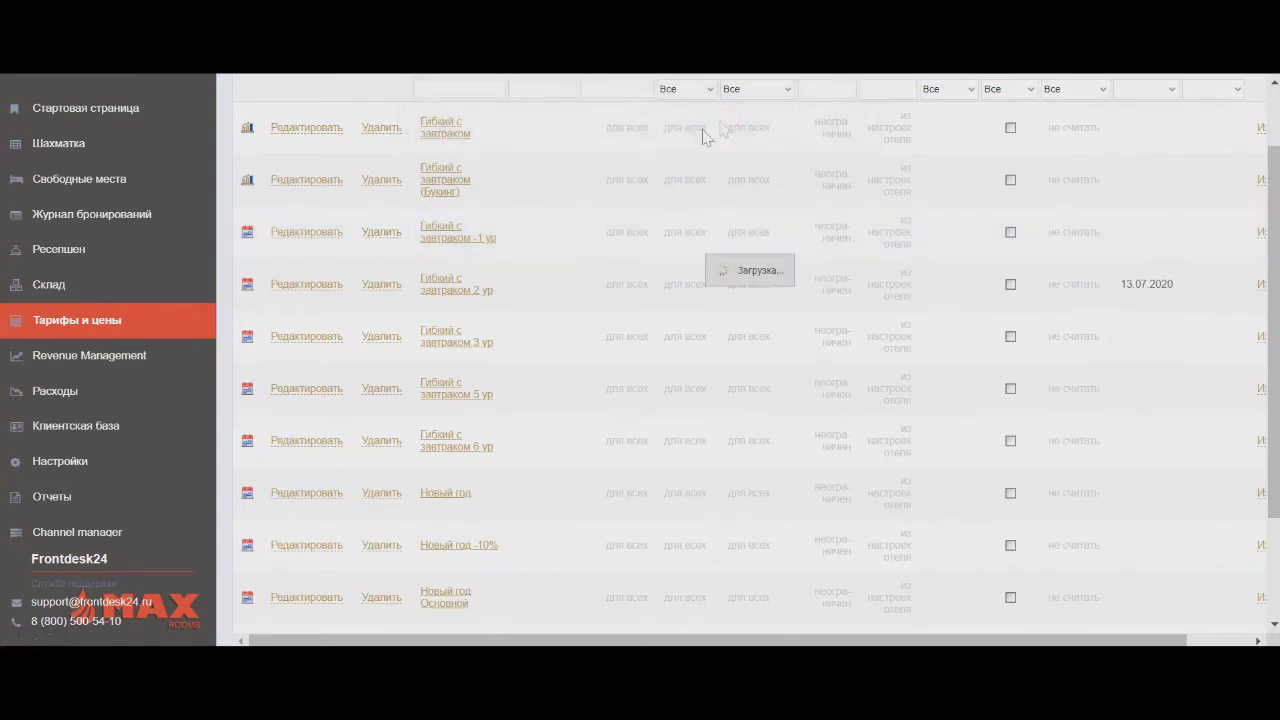
click(378, 232)
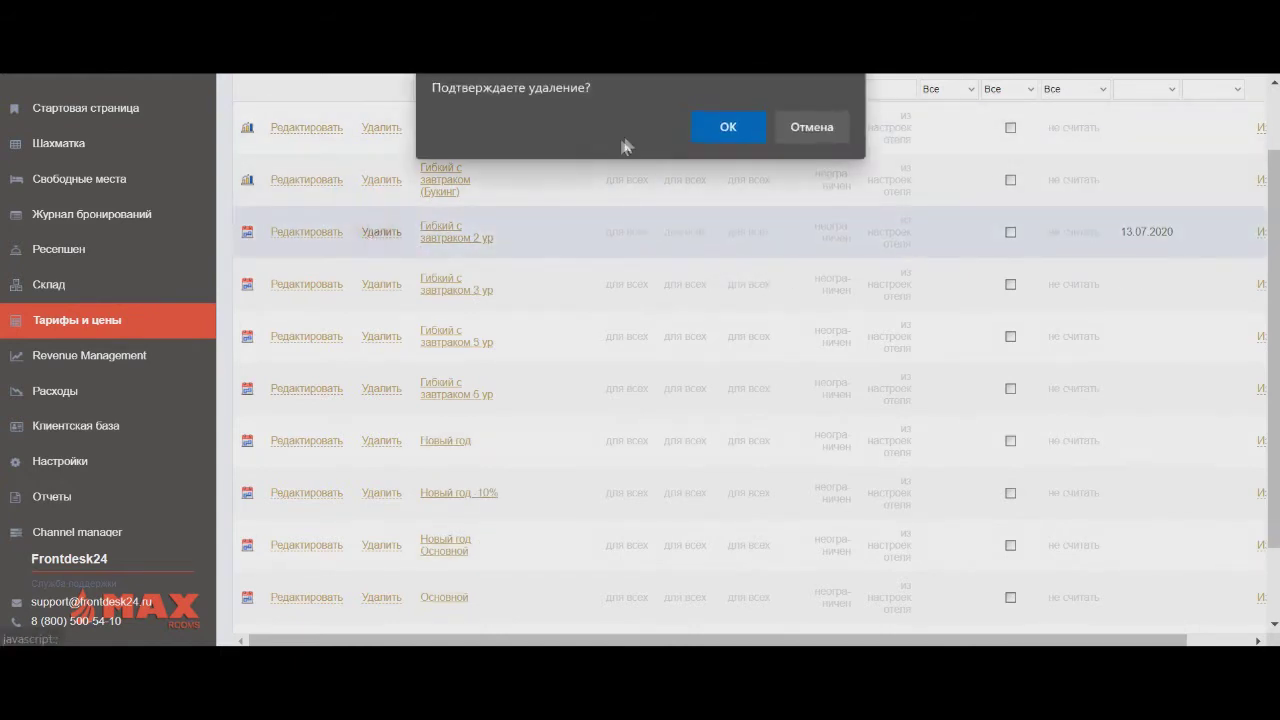
click(689, 137)
- Delete the tariffs "Гибкий с завтраком 3 ур", "Гибкий с завтраком 5 ур" and "Гибкий с завтраком 6 ур"
click(389, 238)
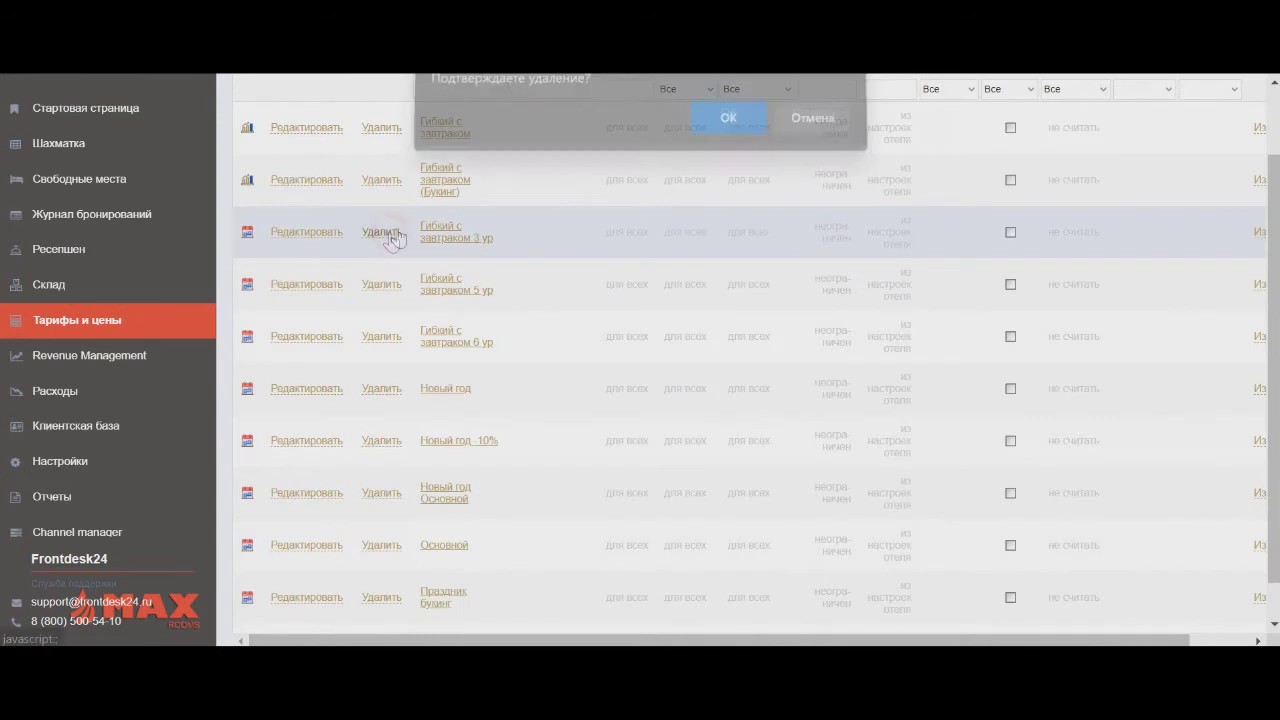
click(725, 129)
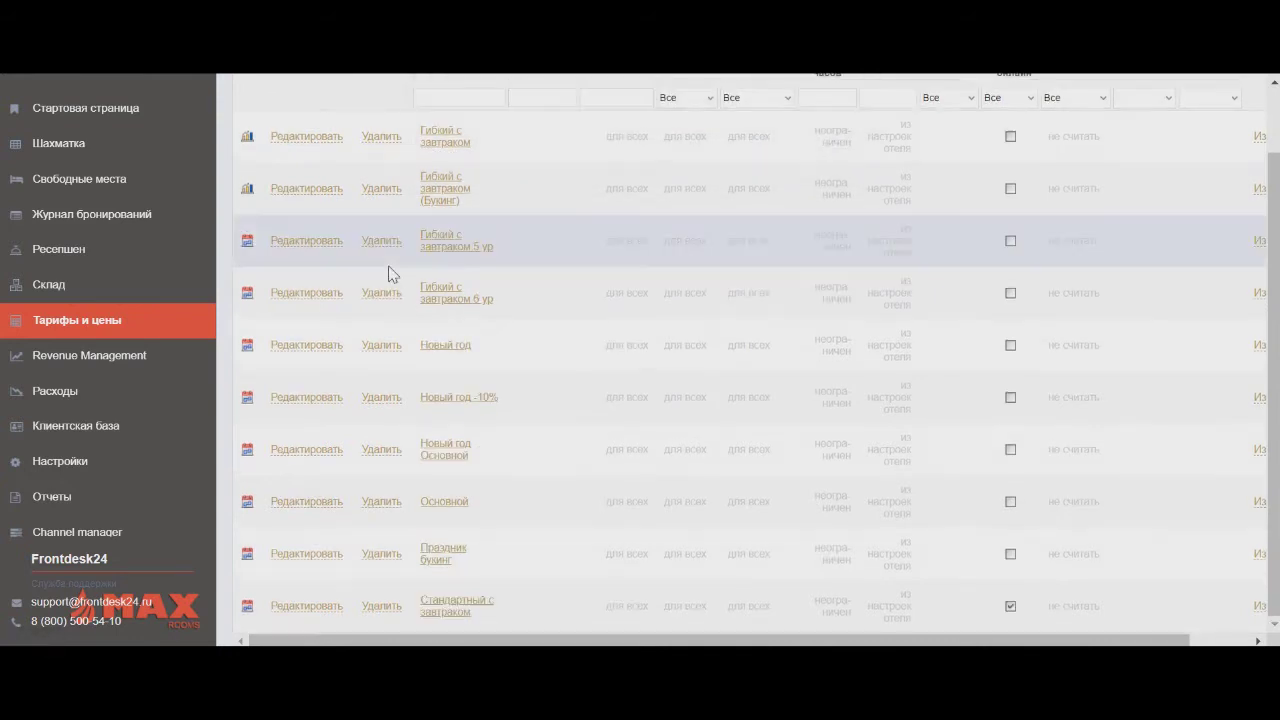
click(381, 242)
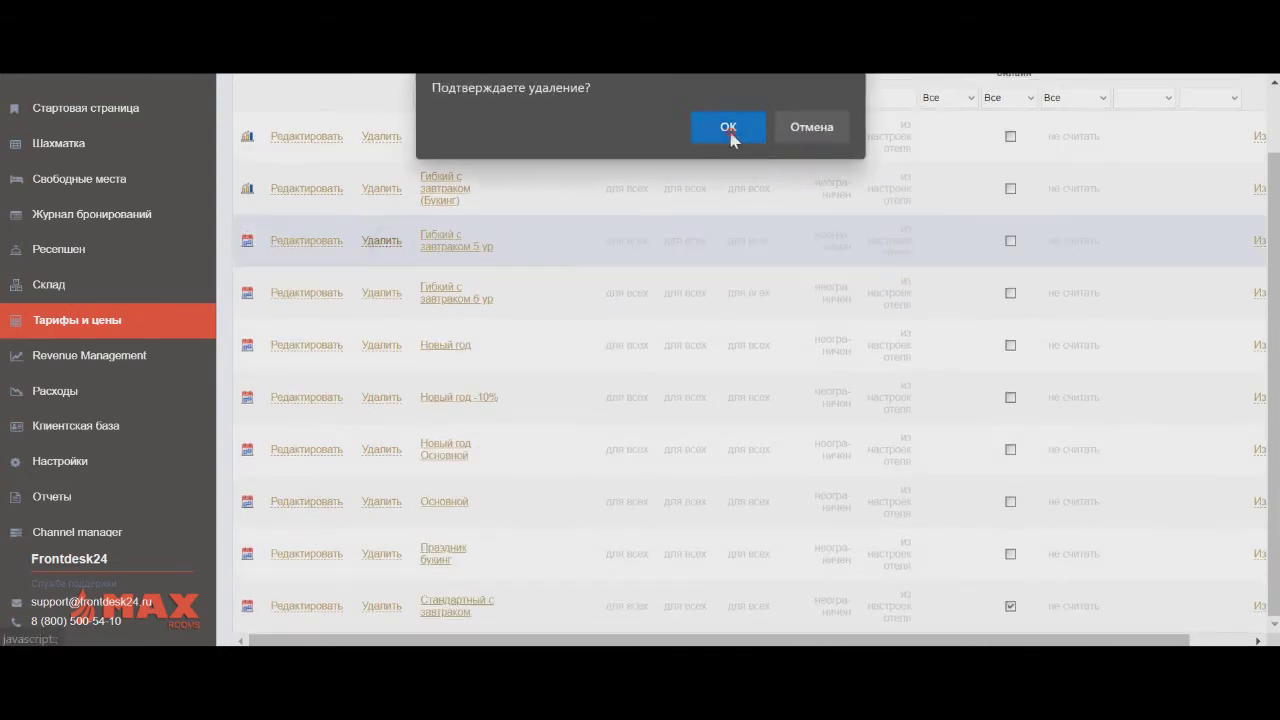
click(728, 130)
click(393, 298)
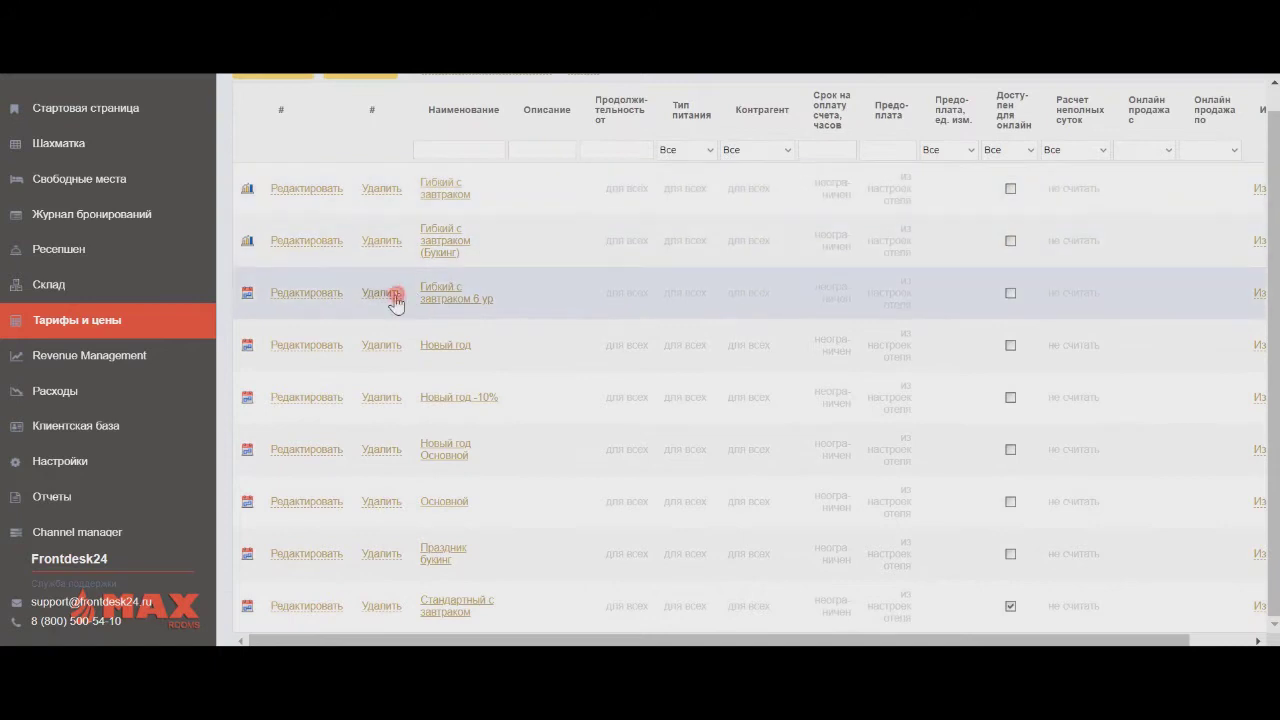
click(727, 129)
- Delete the three New Year tariffs: "Новый год", "Новый год -10%" and "Новый год Основной"
click(365, 316)
click(730, 127)
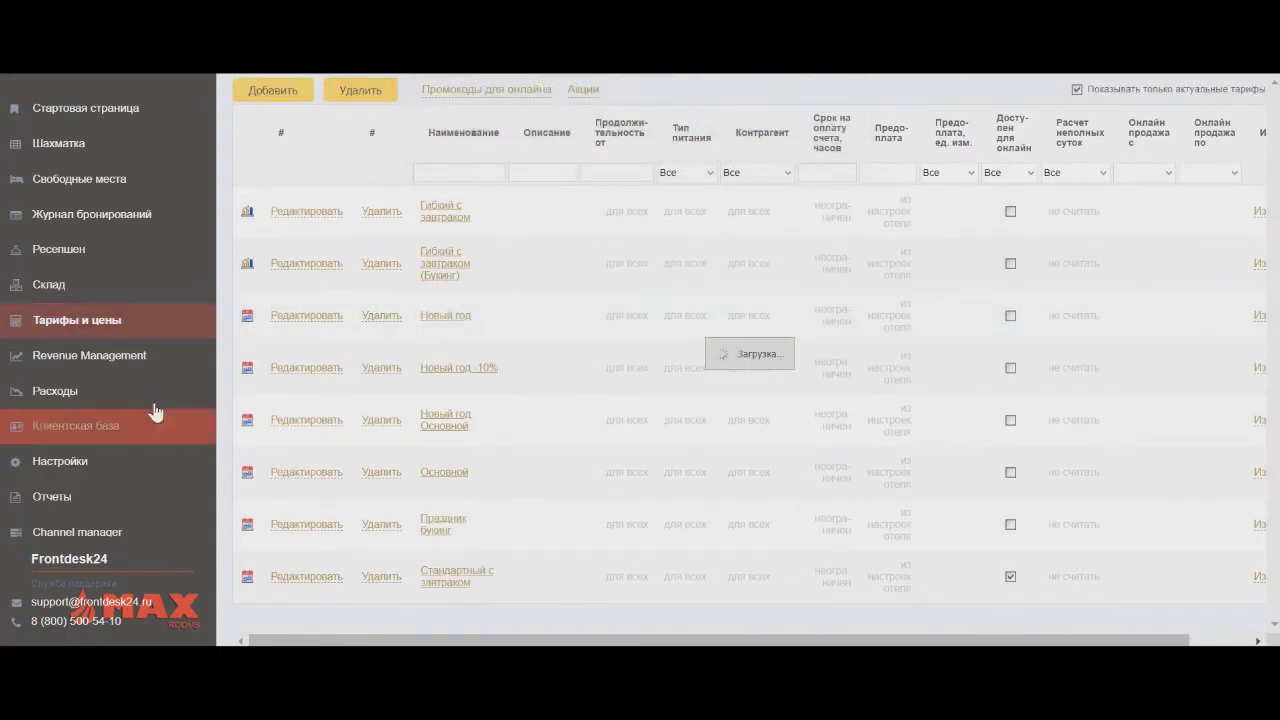
click(383, 318)
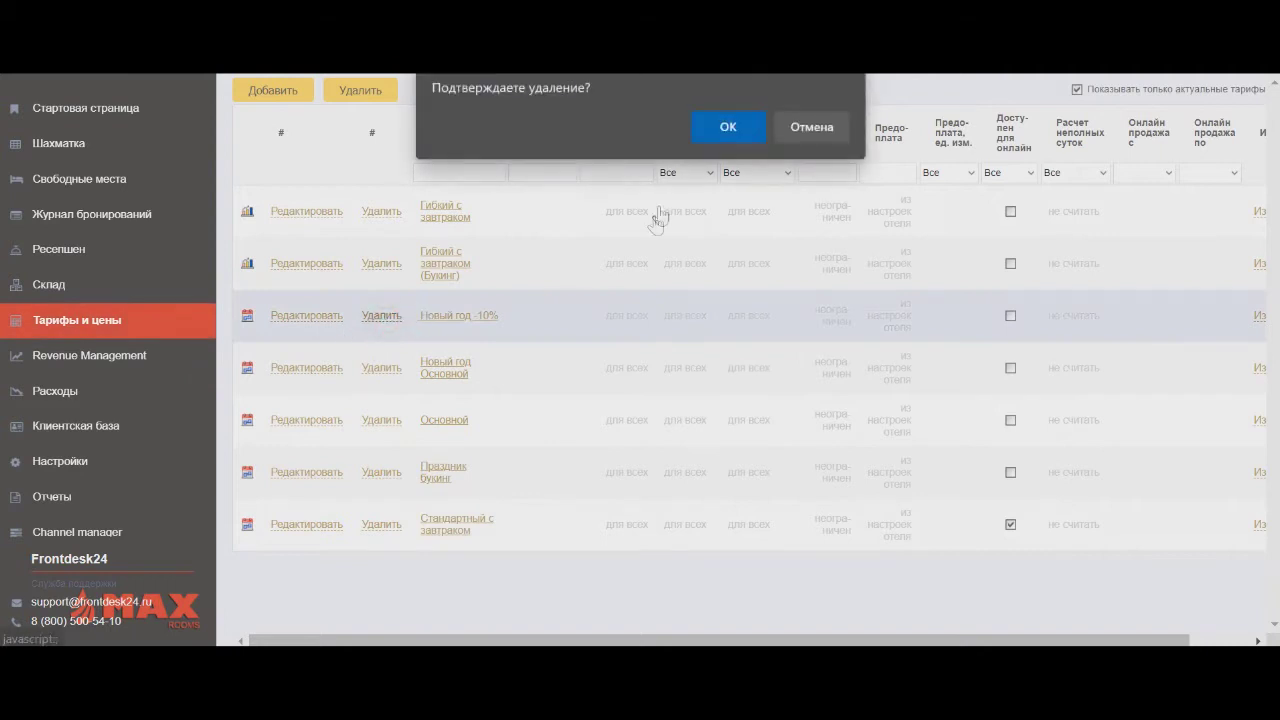
click(716, 146)
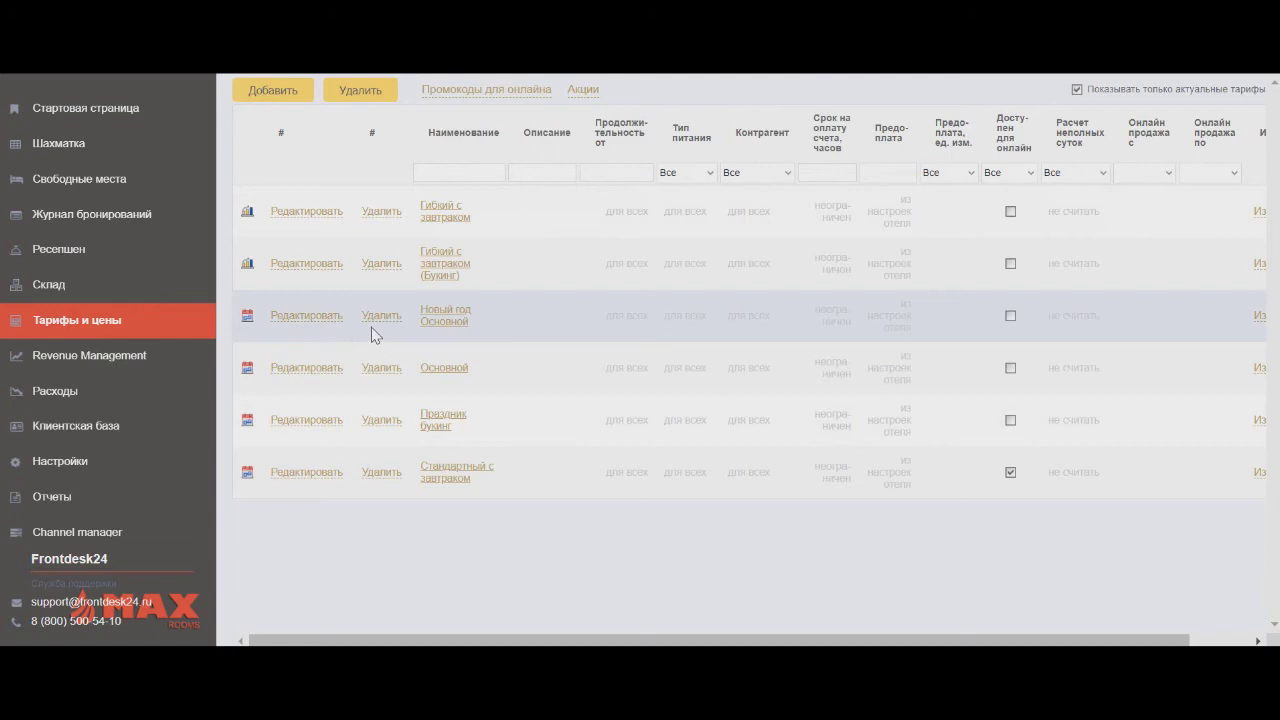
click(376, 318)
click(716, 135)
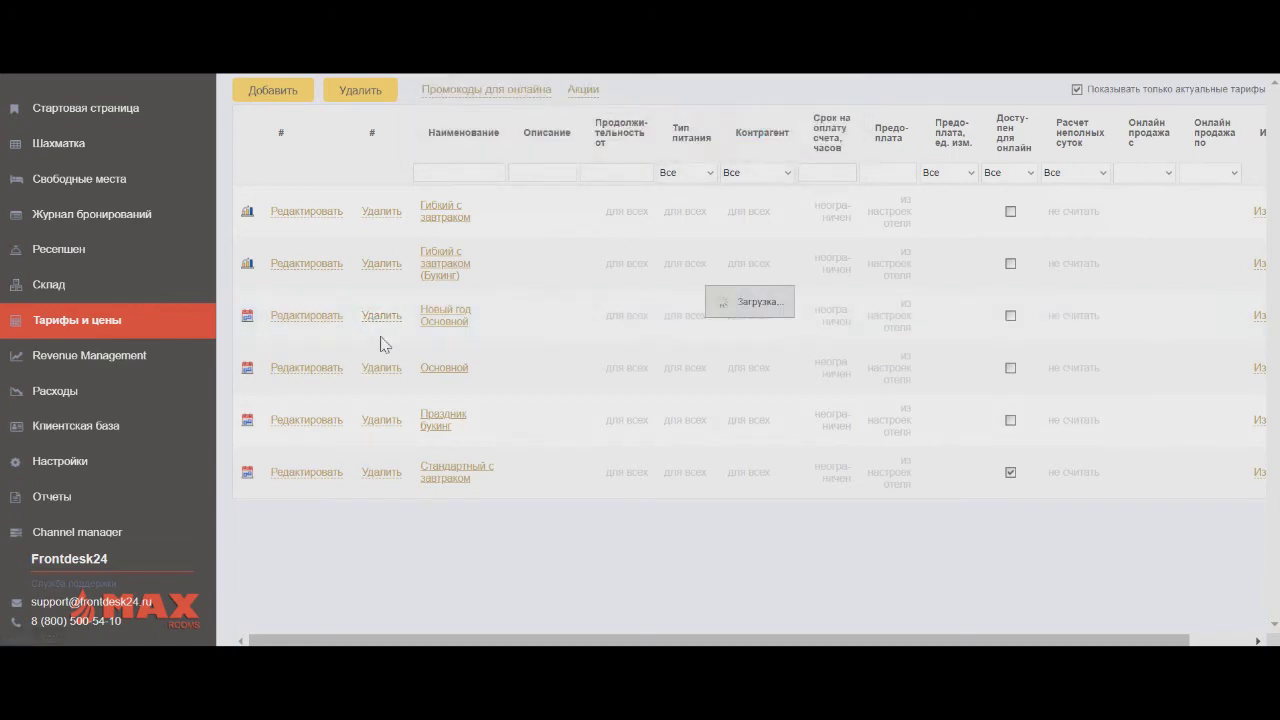
- Delete the tariffs "Праздник букинг" and "Стандартный с завтраком", and leave deletion mode
click(378, 368)
click(722, 129)
click(397, 362)
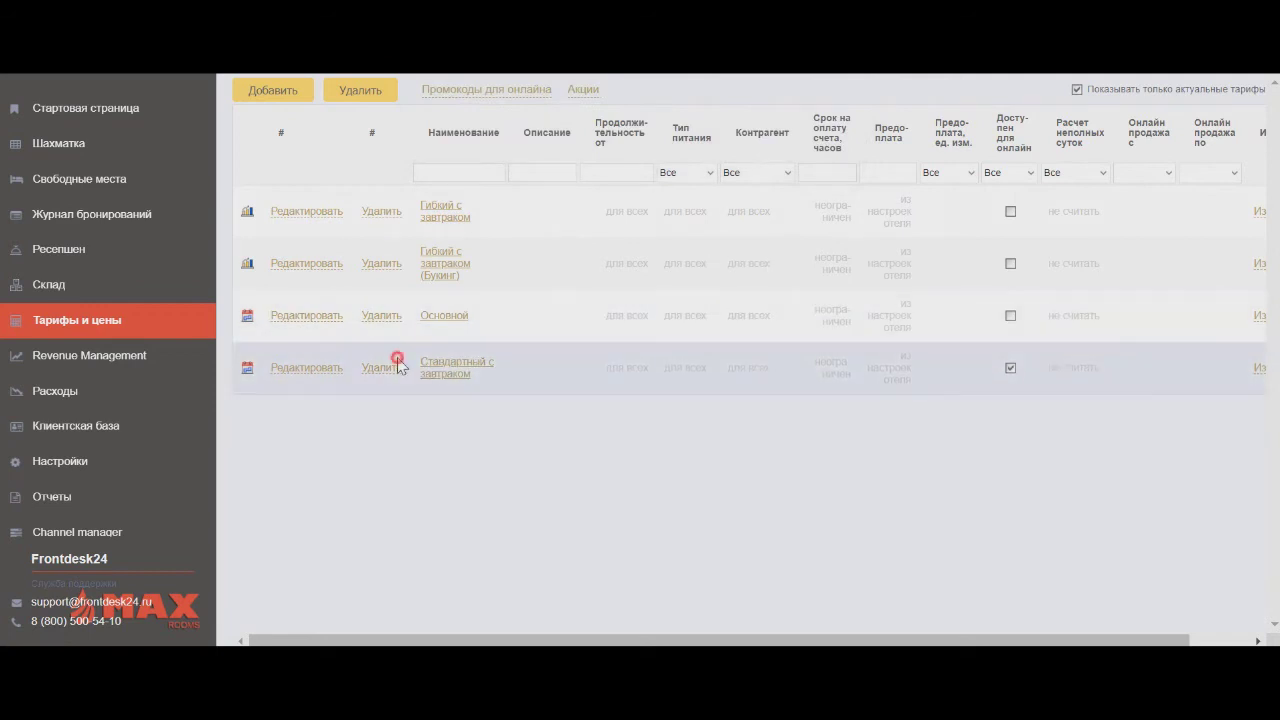
click(735, 127)
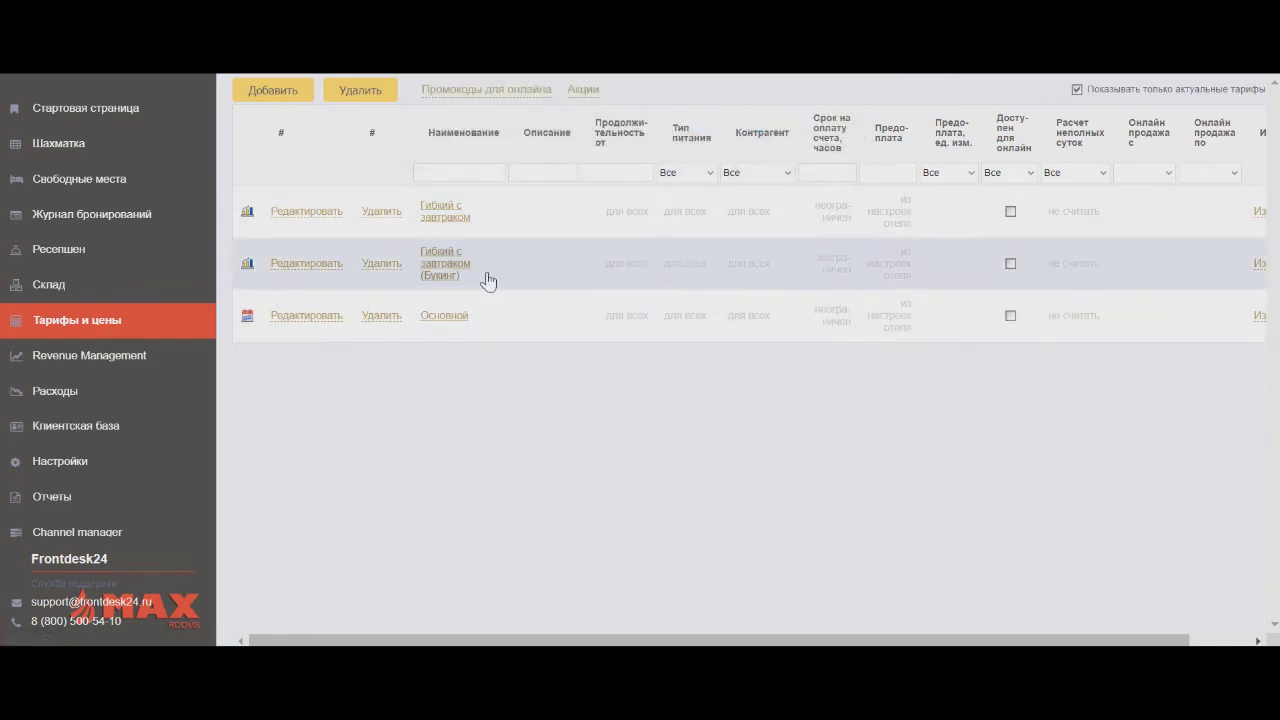
click(375, 129)
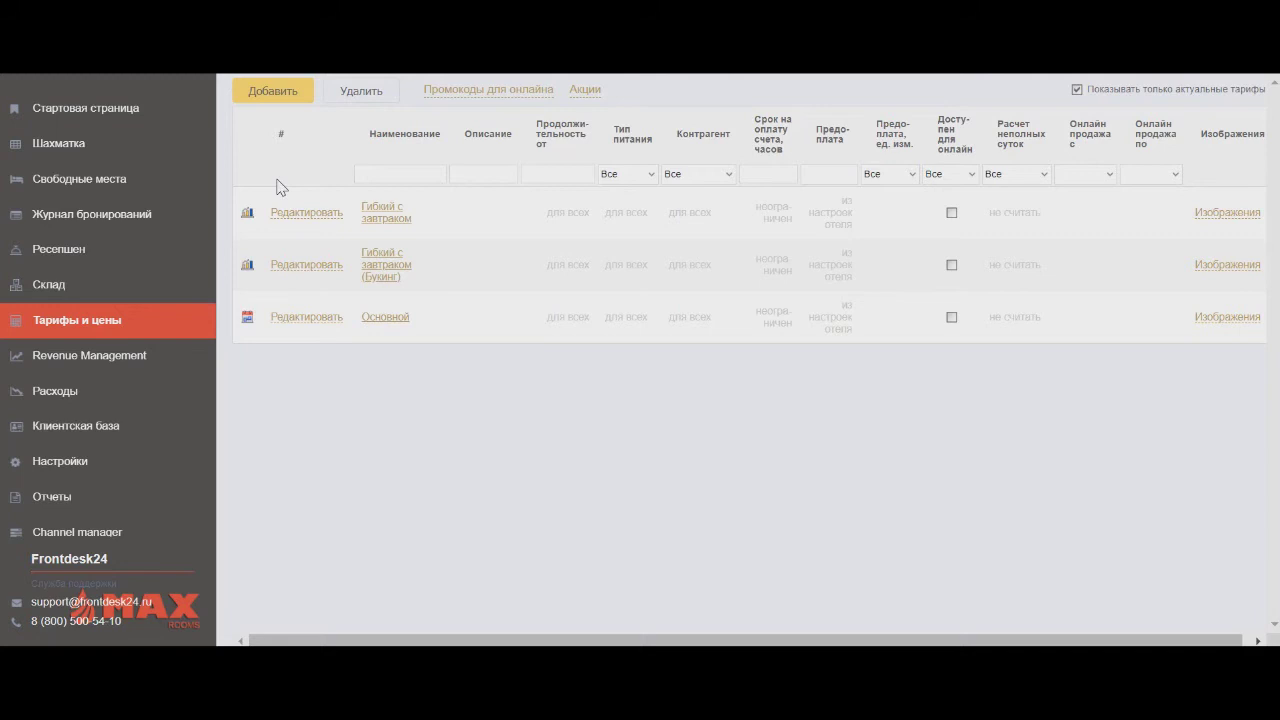
- Add a new tariff named "+5%" and save it
click(304, 94)
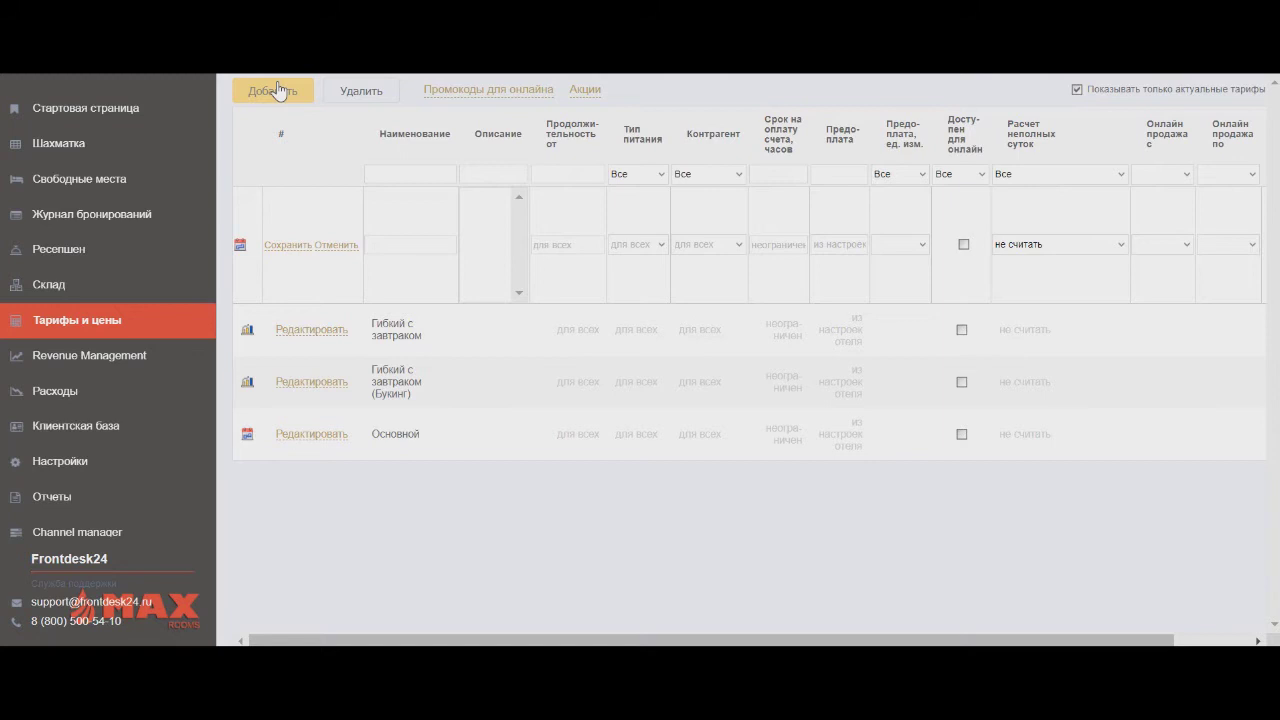
click(379, 244)
text(+5%)
click(302, 245)
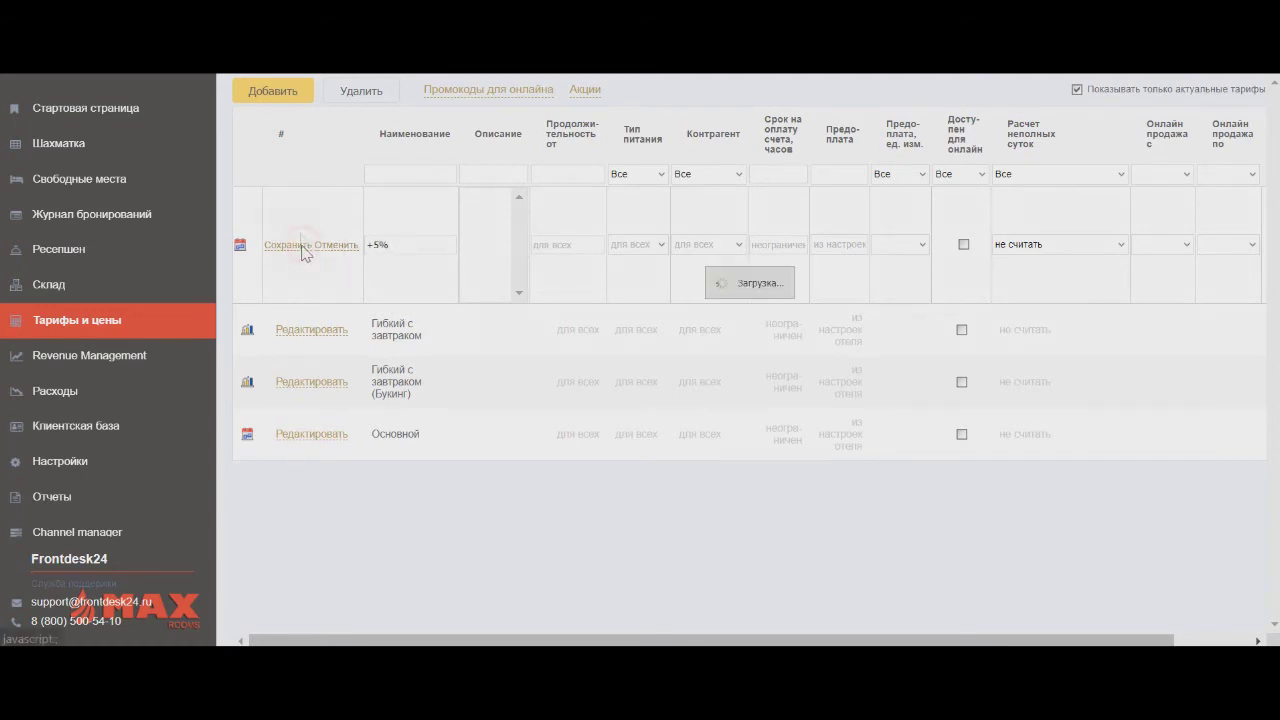
- Add two new tariffs named "+10%" and "+15%", saving each one
click(285, 100)
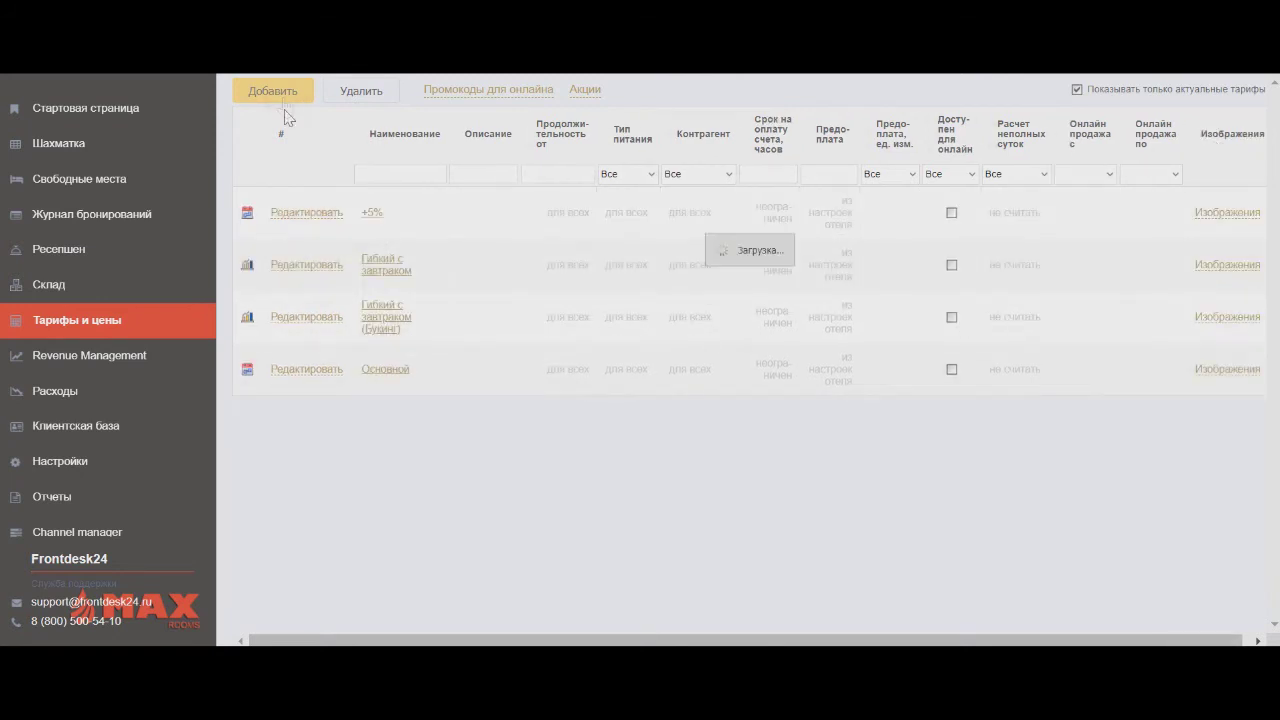
click(376, 243)
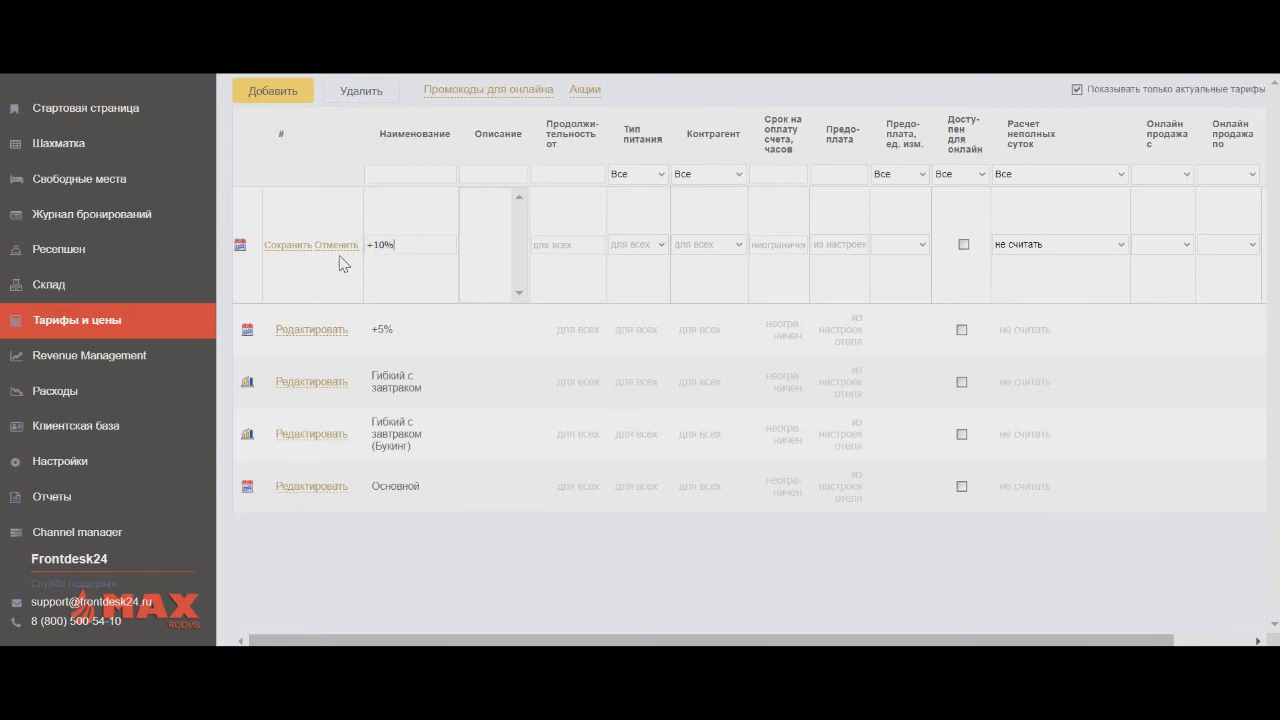
triple_click(285, 258)
click(285, 256)
click(293, 89)
click(368, 245)
text(+15%)
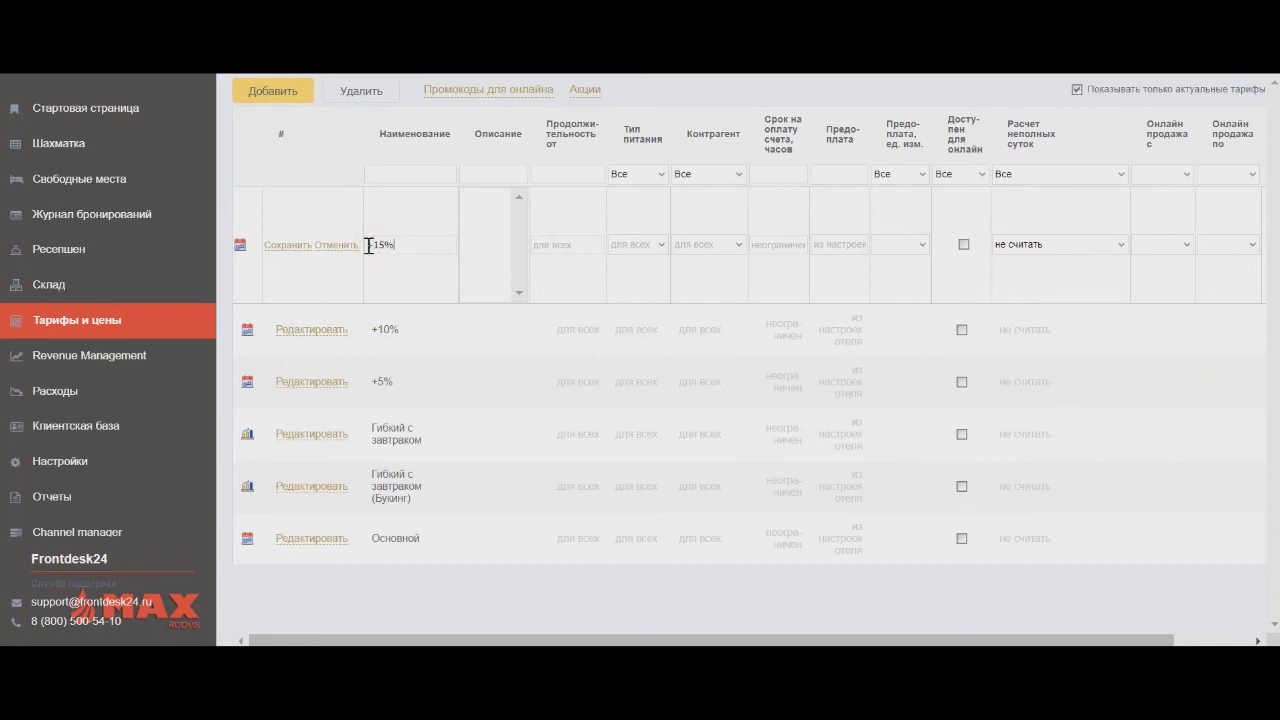
click(281, 249)
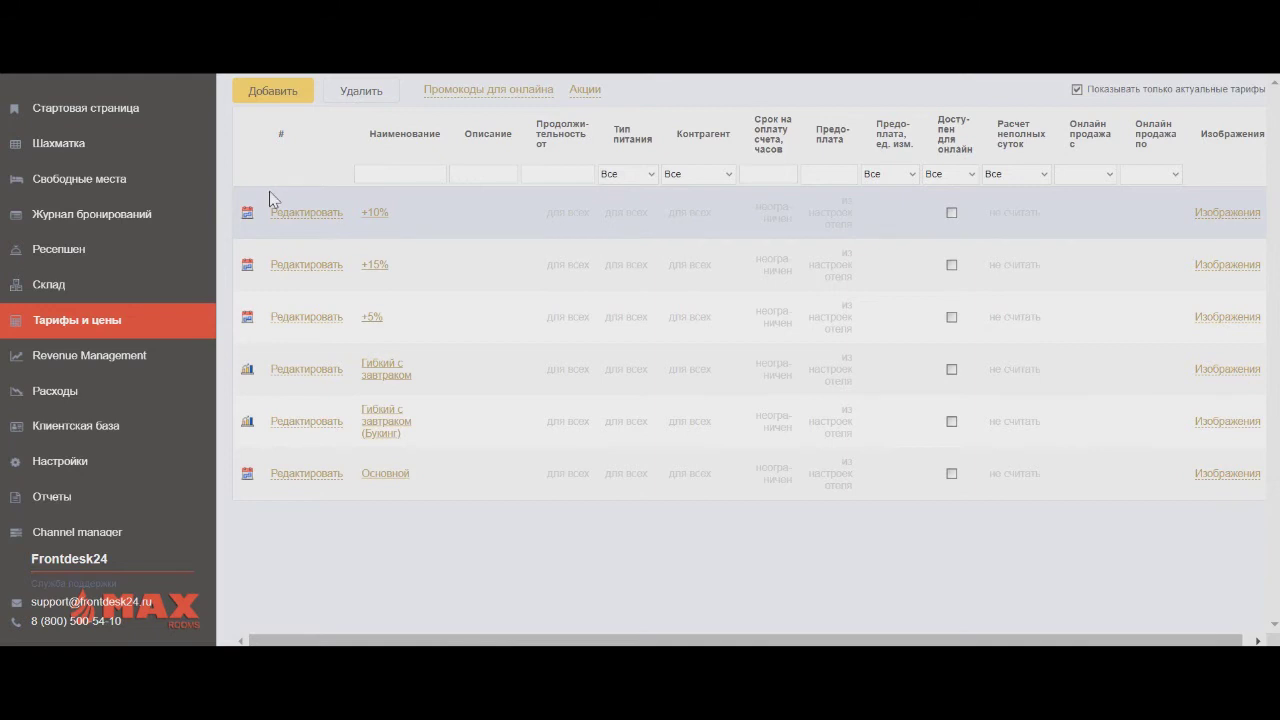
- Add a new tariff named "20%" and save it
click(296, 92)
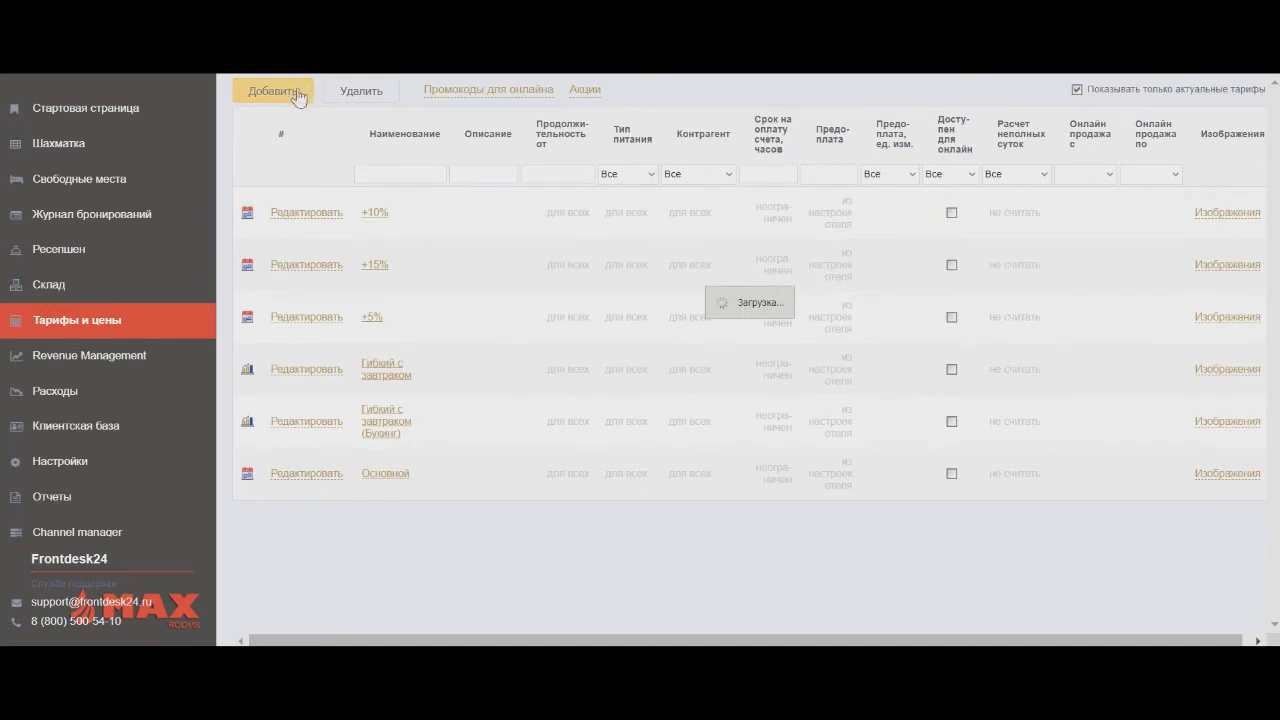
text(2)
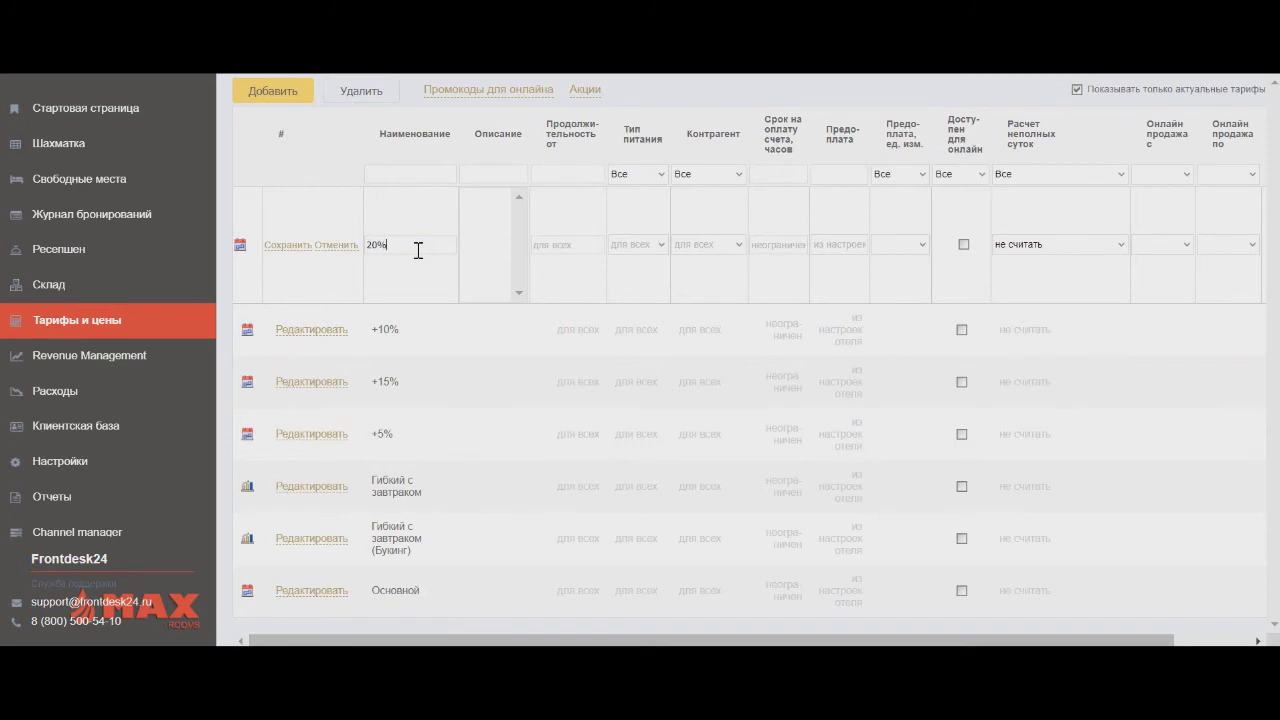
text(0%)
click(285, 245)
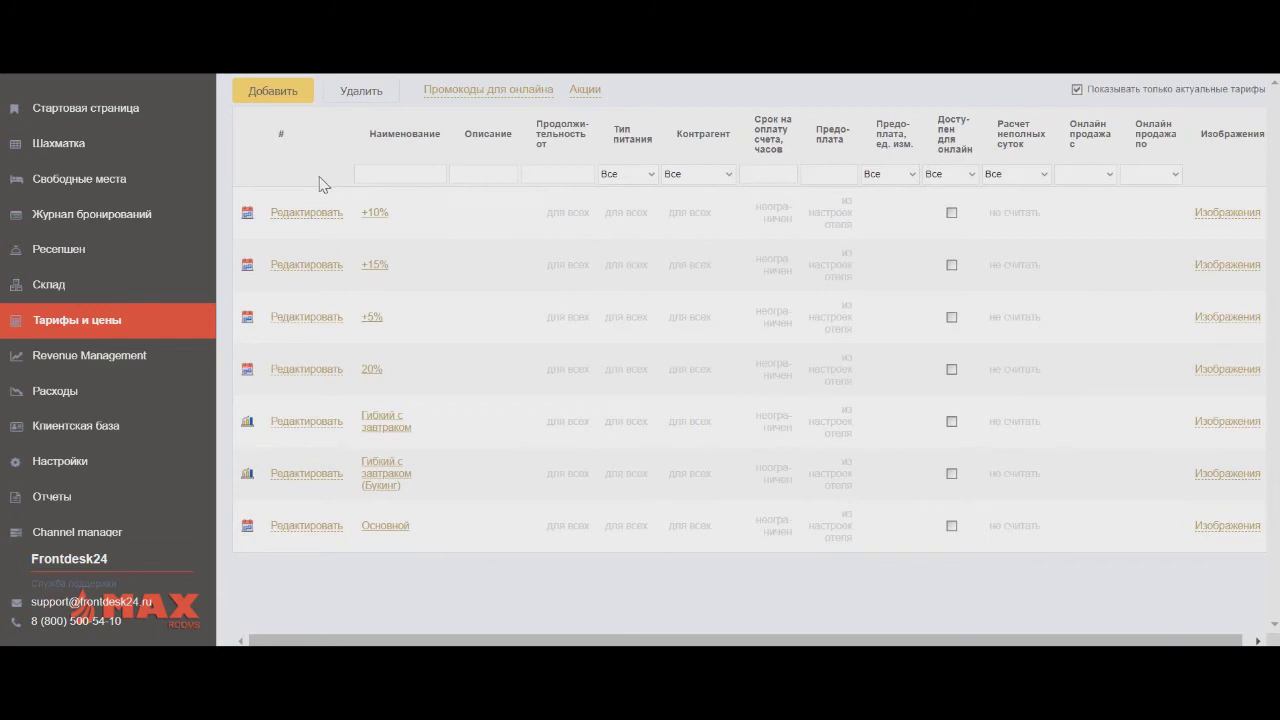
- Rename the tariff "20%" as "+20%" and save the change
click(290, 369)
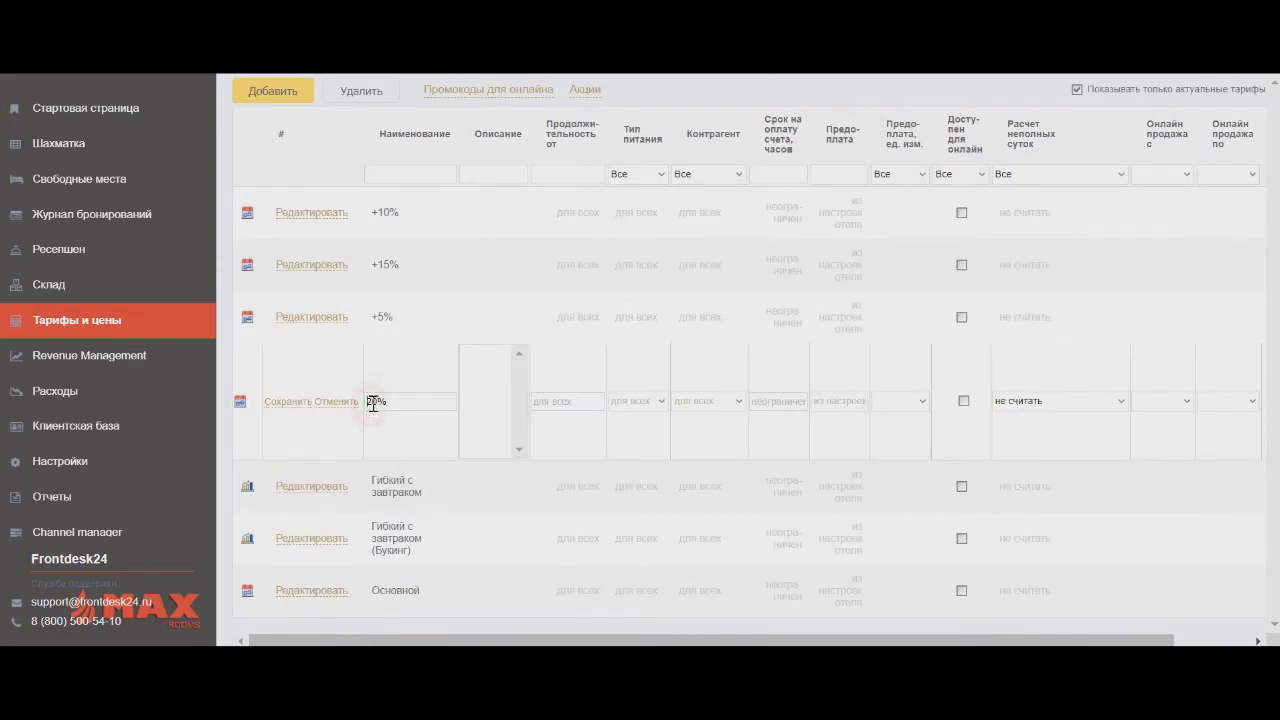
click(371, 403)
text(+)
click(305, 402)
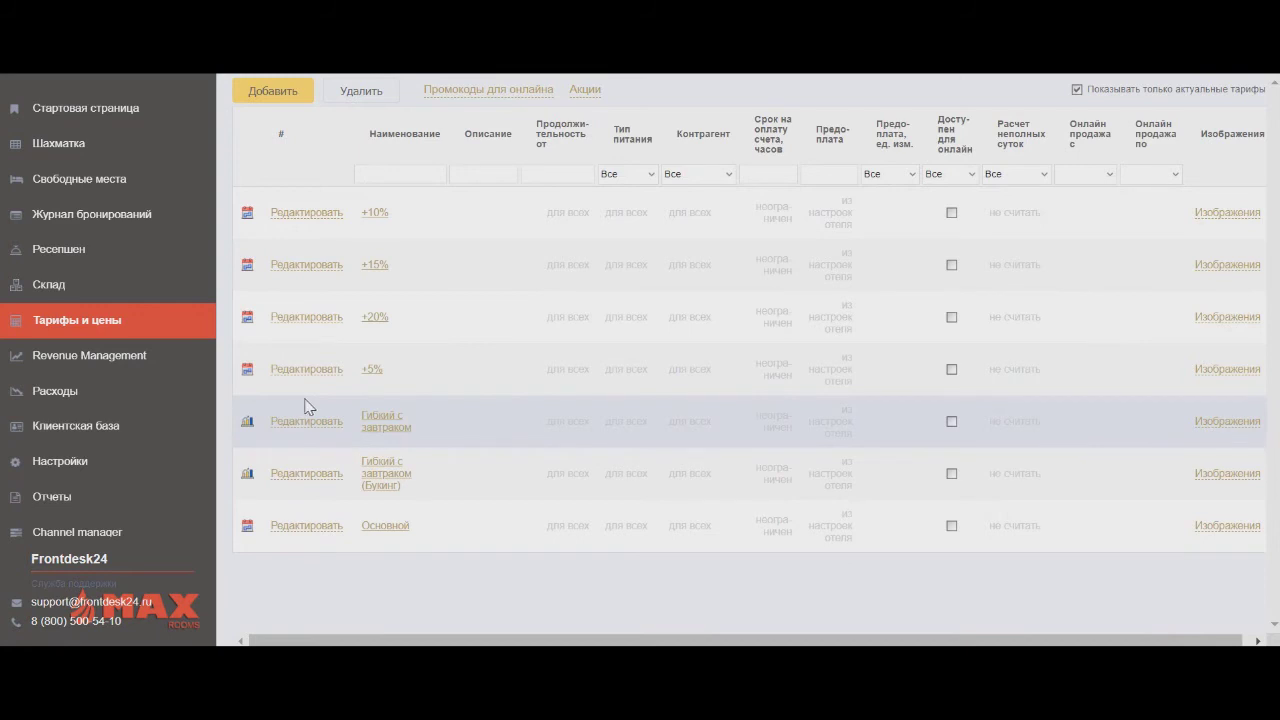
- Rename the tariff "+5%" as "+05%" and save the change
click(300, 369)
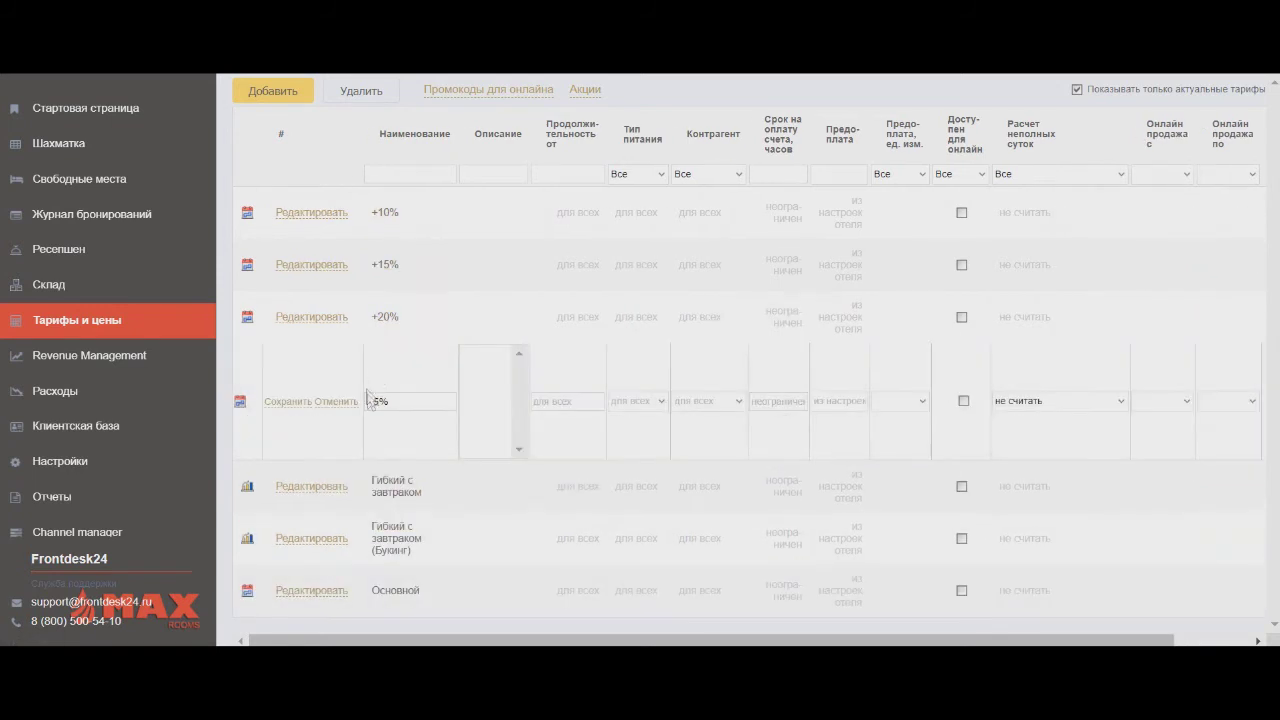
click(372, 400)
text(0)
click(277, 410)
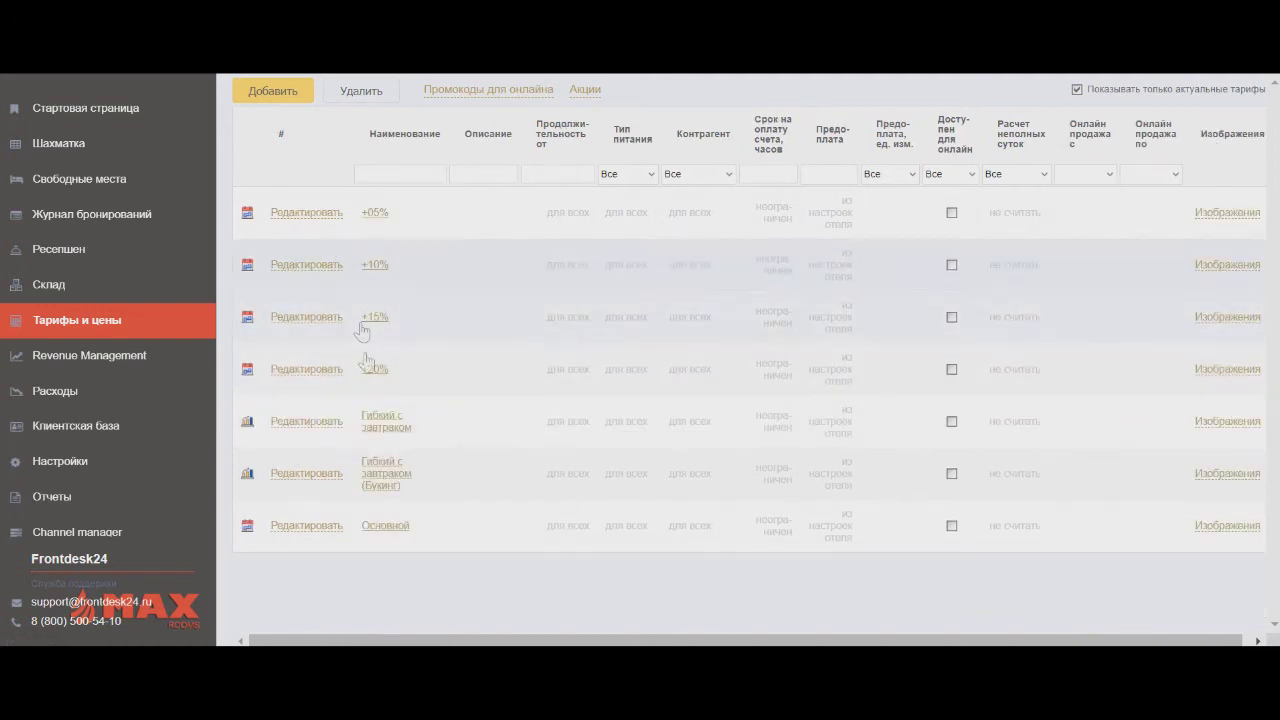
- Add two new tariffs named "+25%" and "+30%", saving each one
click(266, 90)
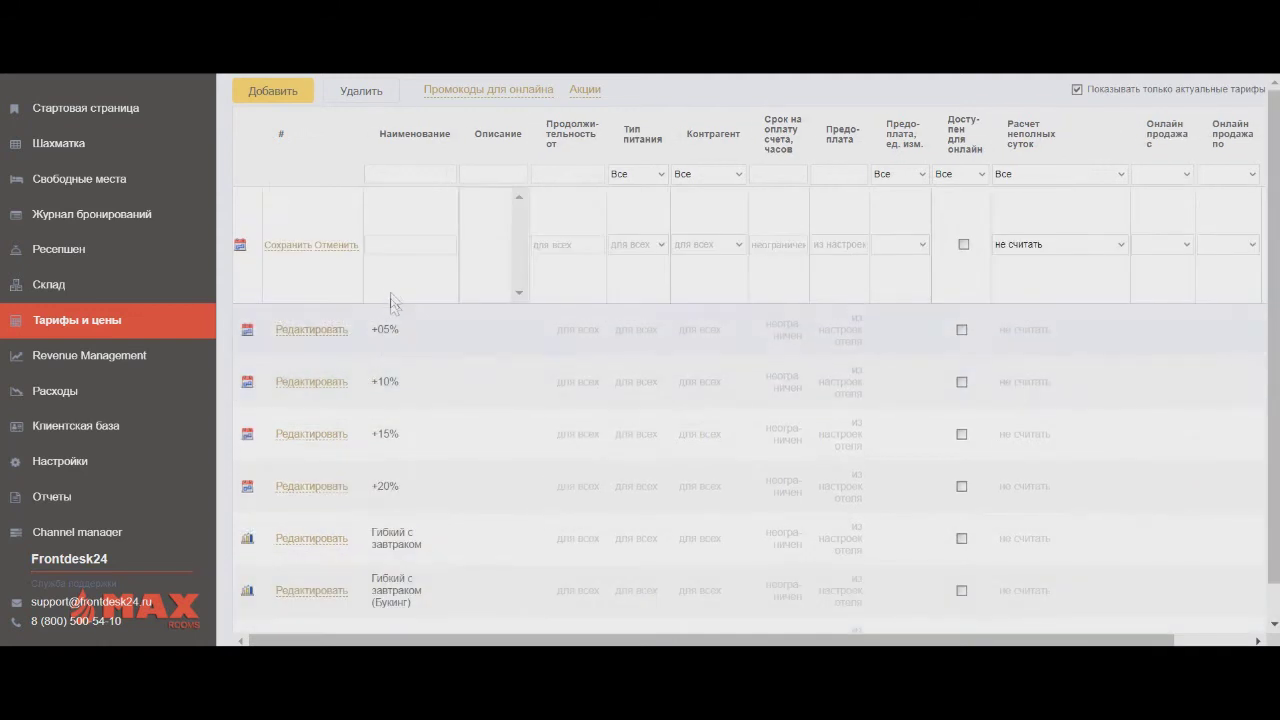
click(384, 246)
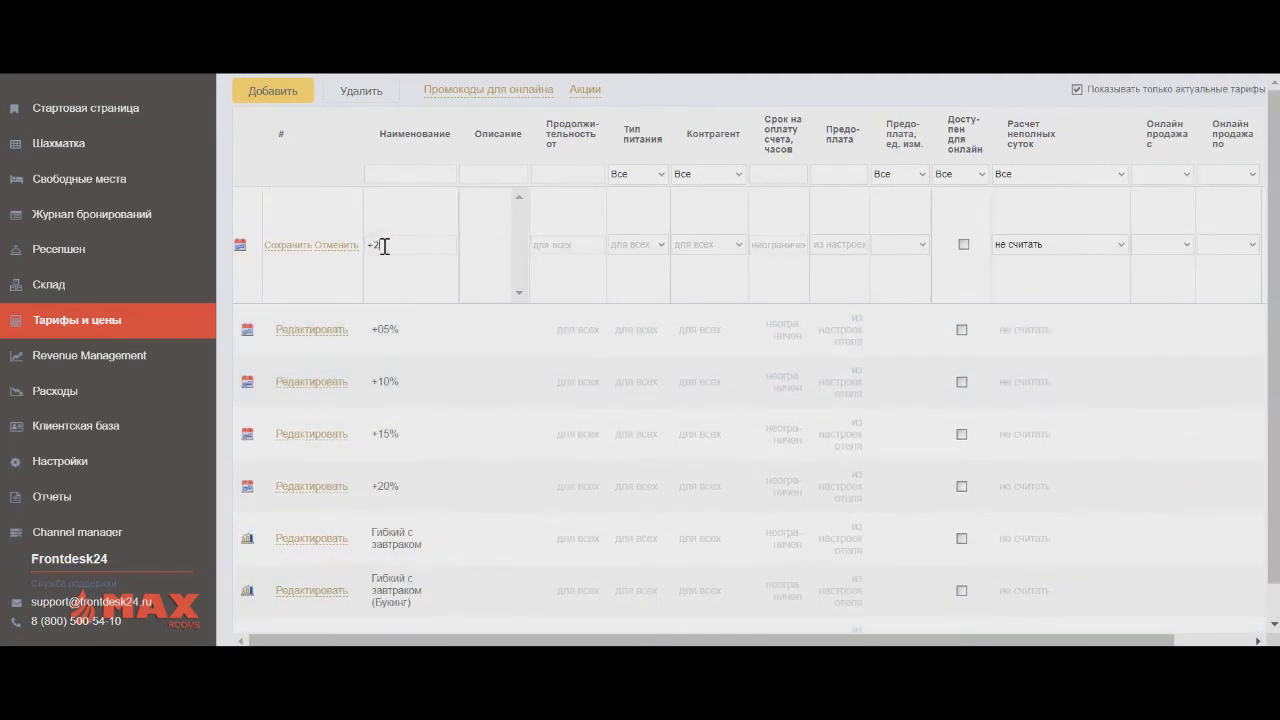
click(310, 245)
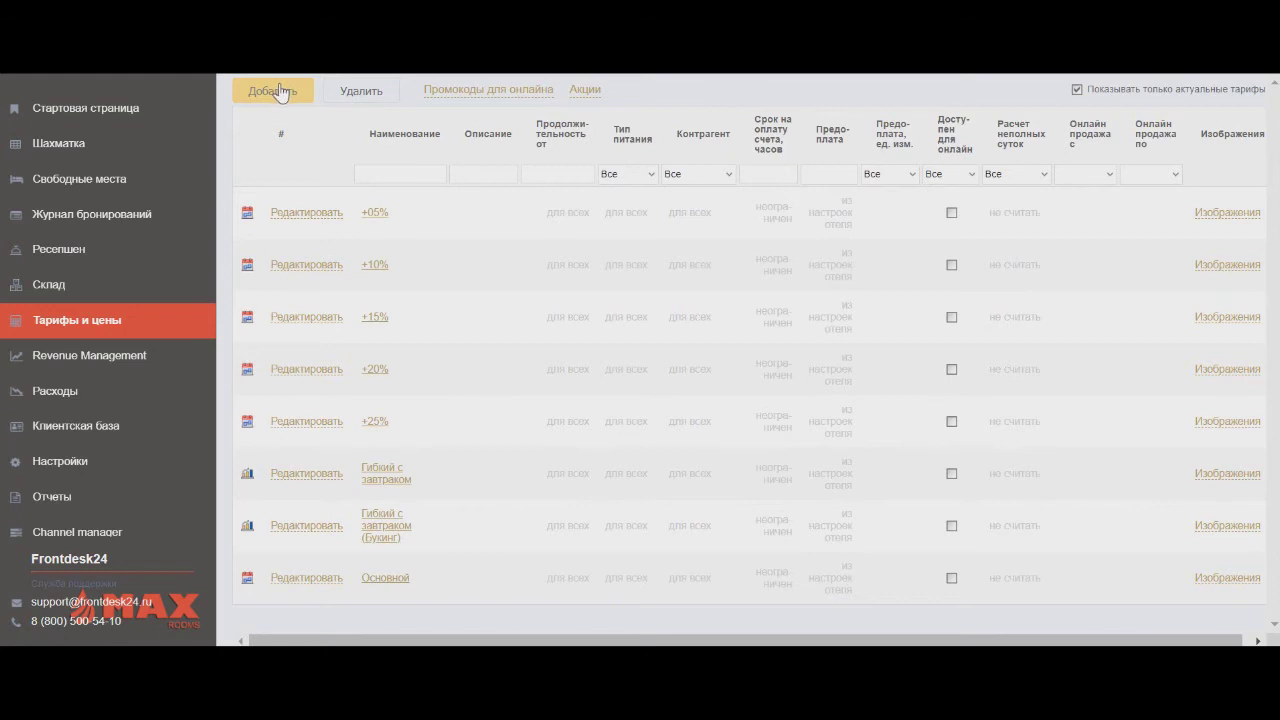
click(281, 92)
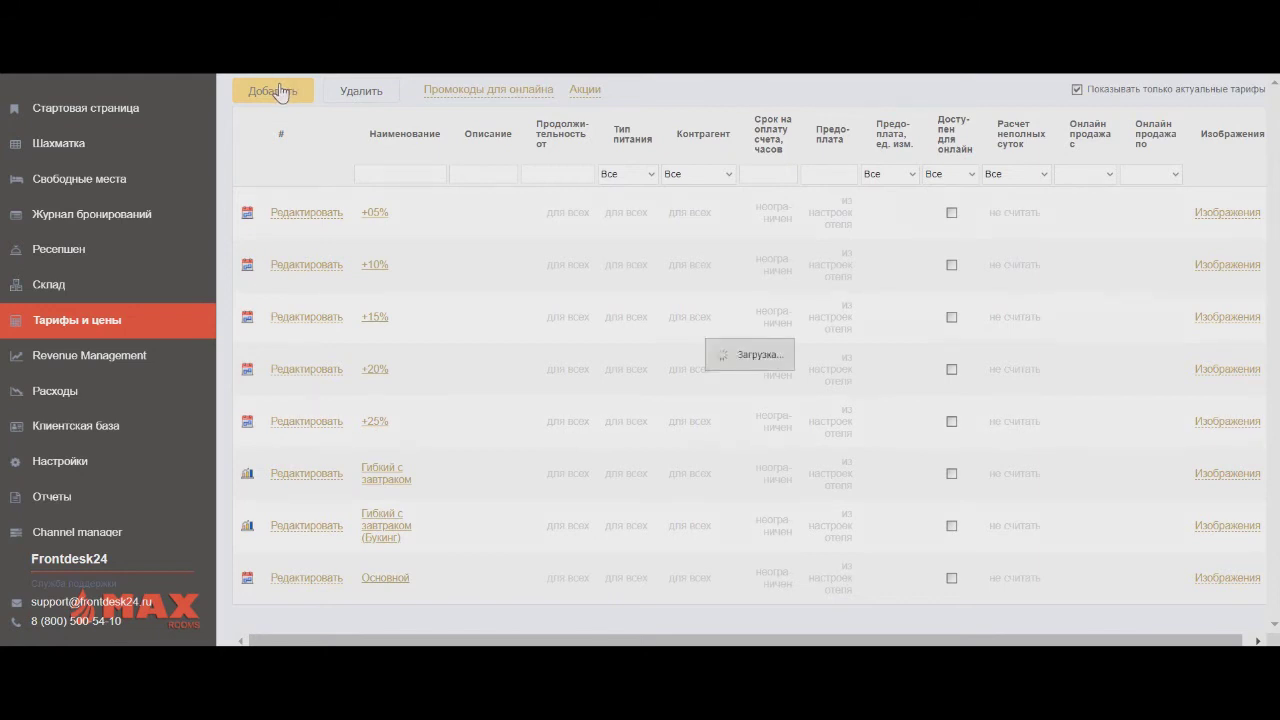
click(395, 247)
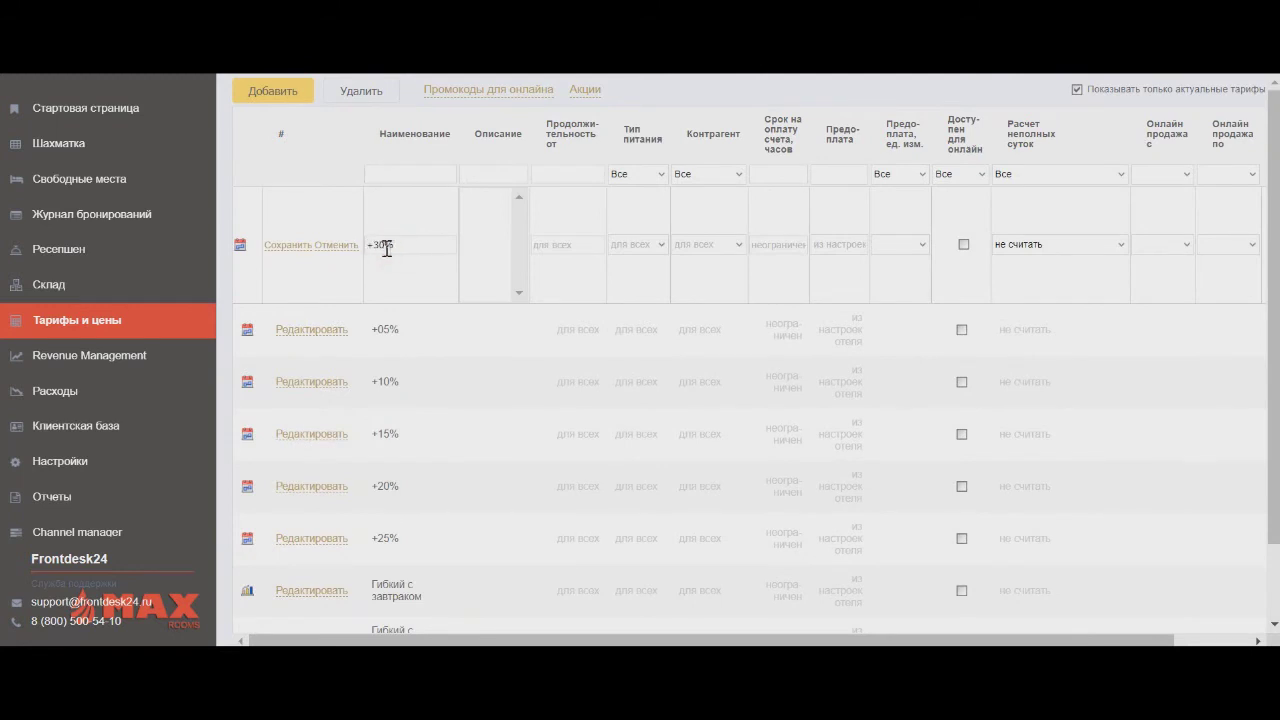
click(287, 247)
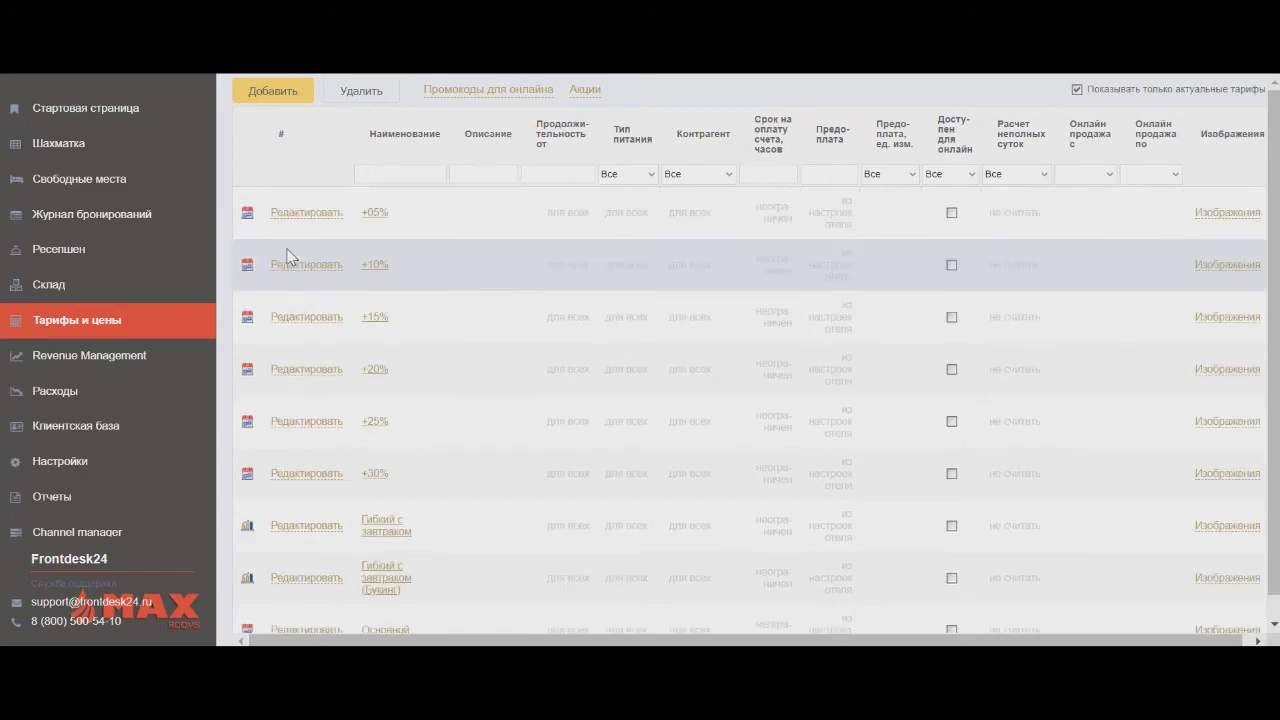
- Add a new tariff named "+35%" and save it
click(288, 93)
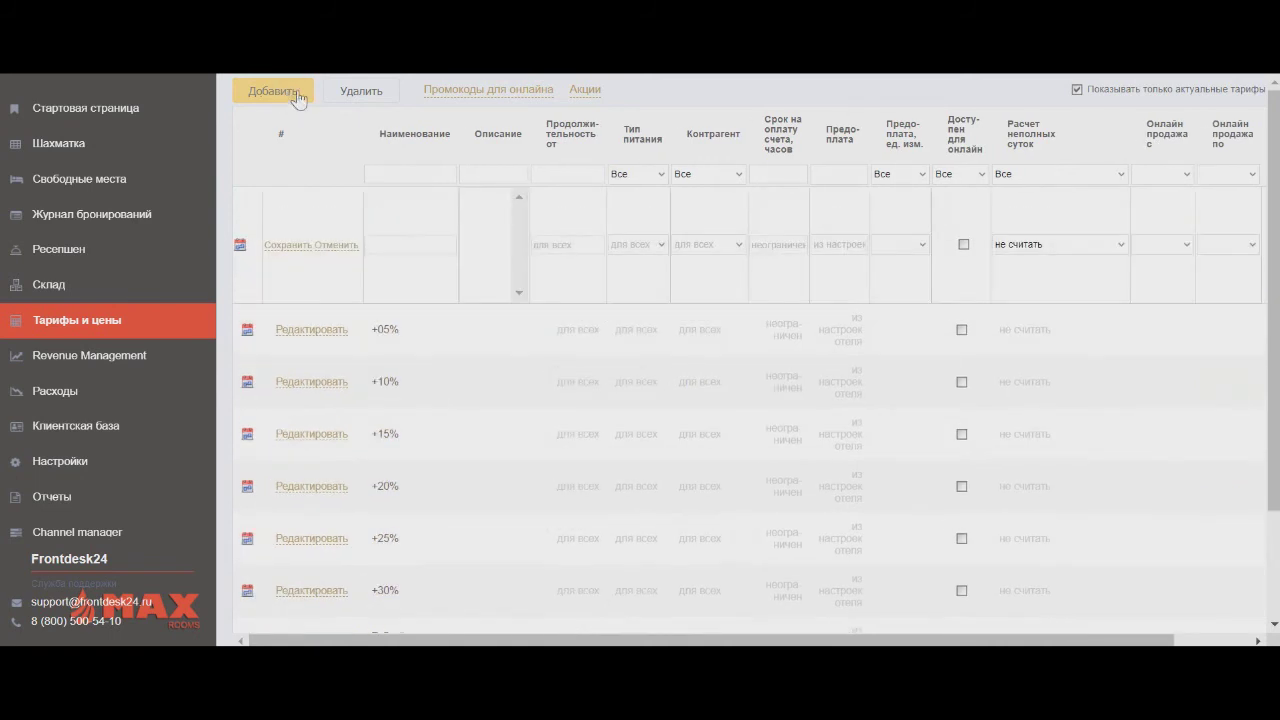
click(409, 248)
scroll(431, 357, down, 1)
scroll(429, 355, up, 1)
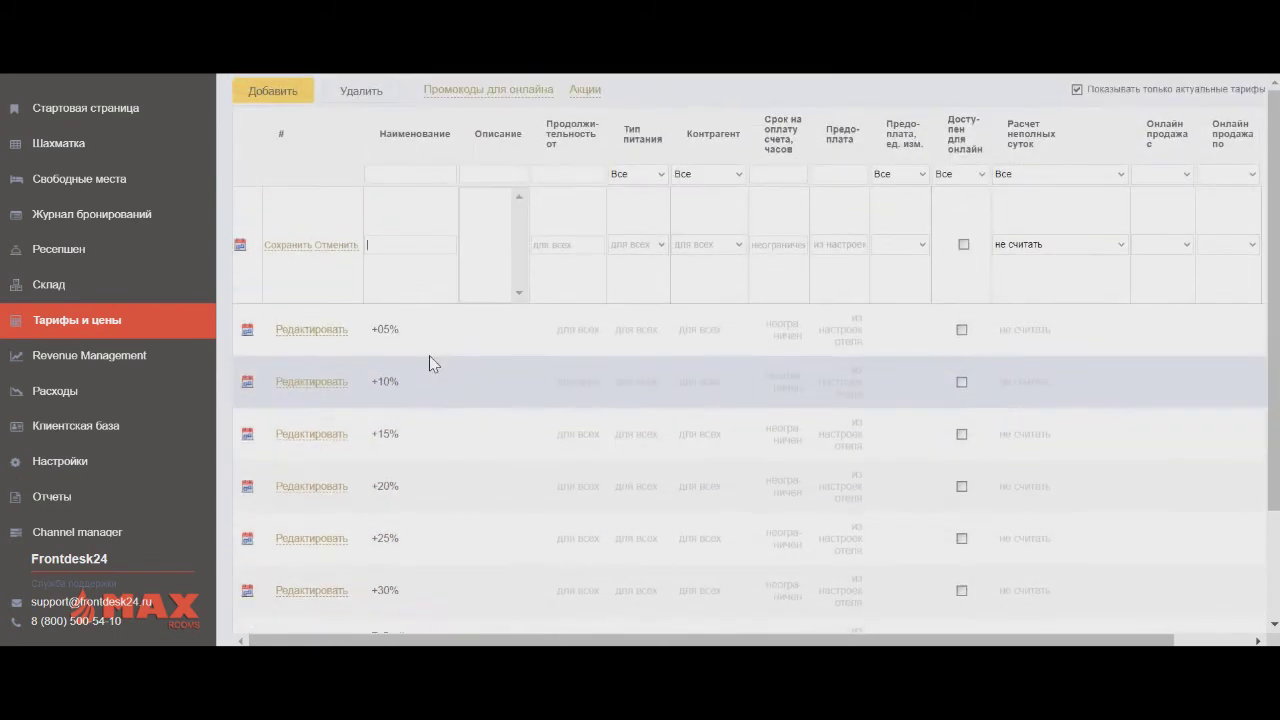
text(+35%)
click(270, 245)
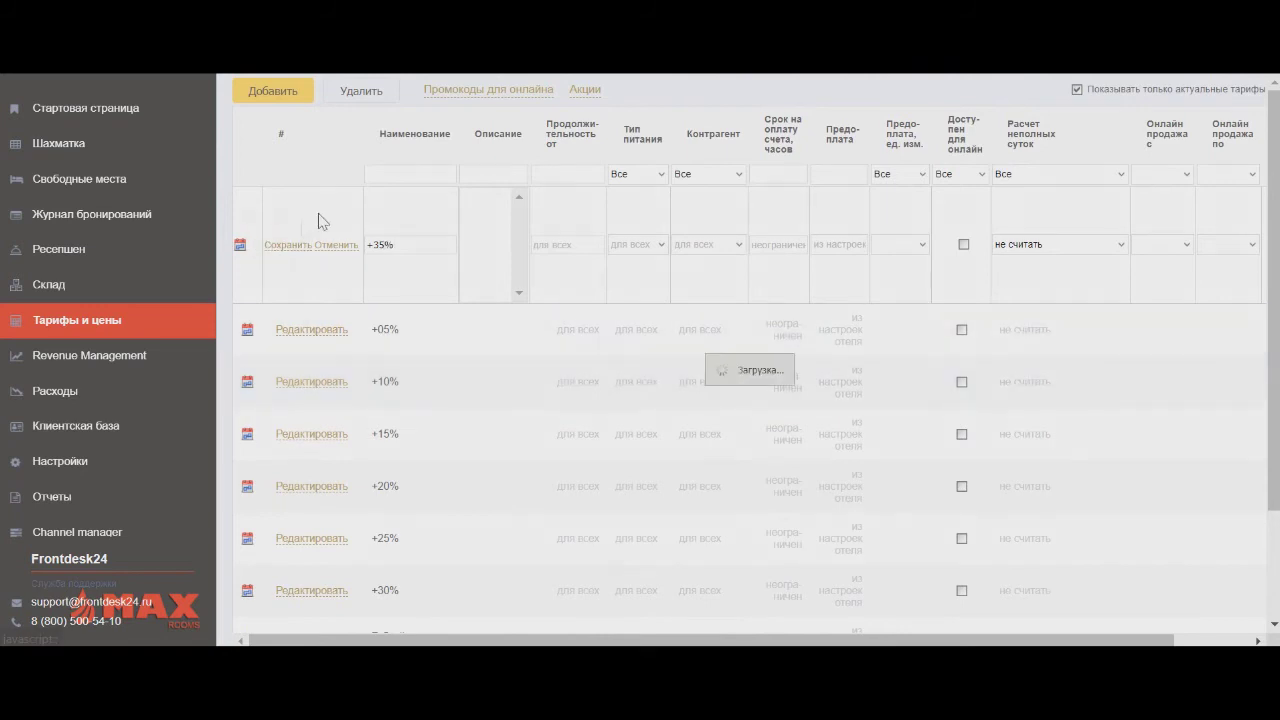
- Add two new tariffs named "+40%" and "+45%", saving each one
click(308, 95)
click(401, 246)
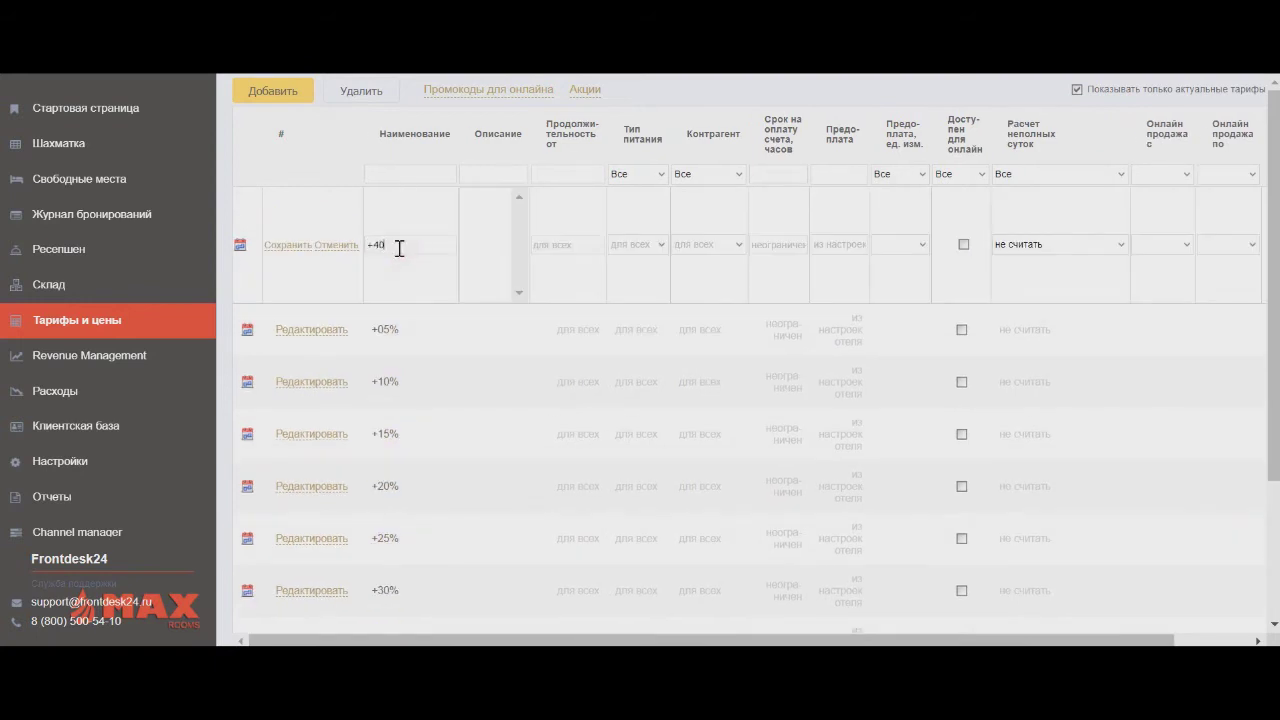
click(303, 246)
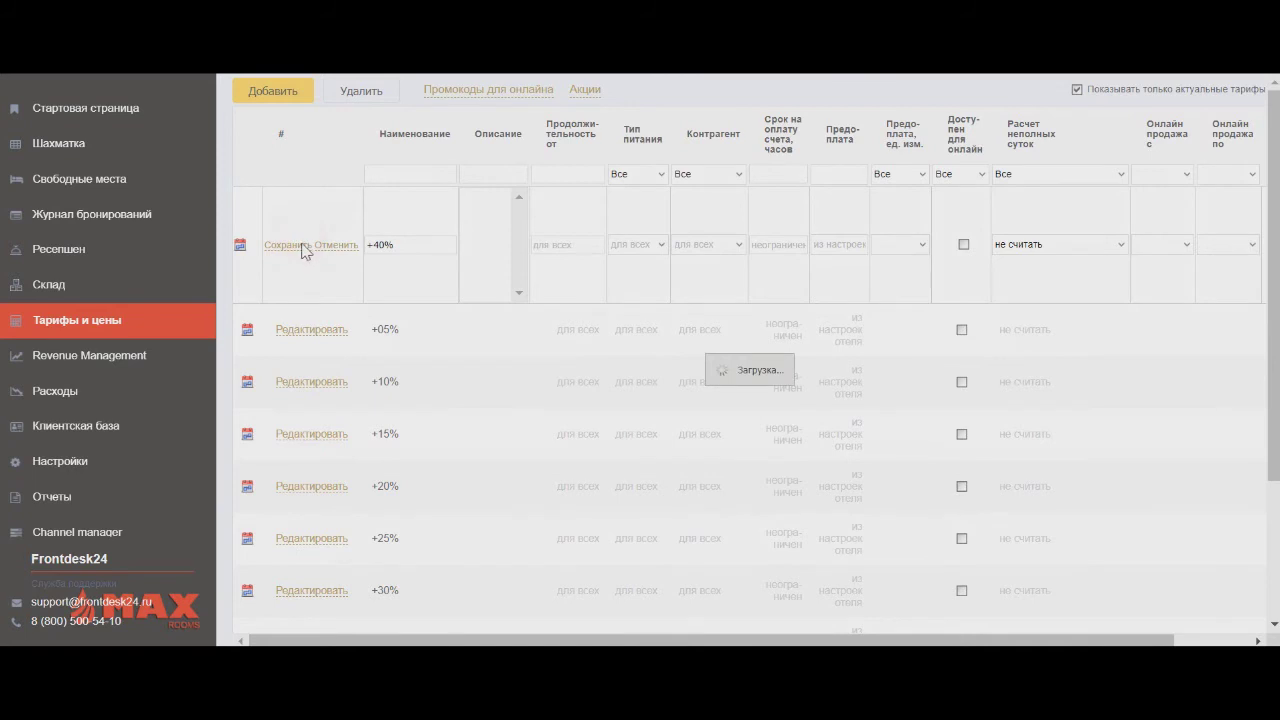
click(284, 98)
click(394, 243)
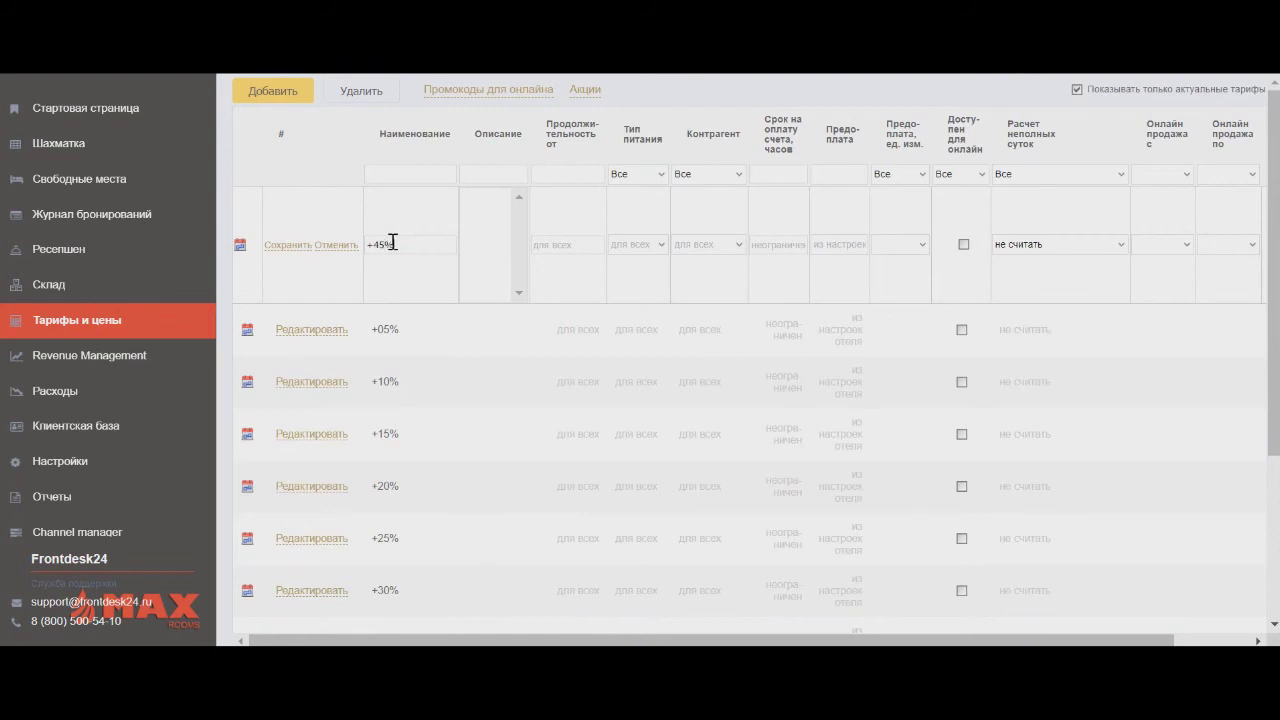
click(288, 246)
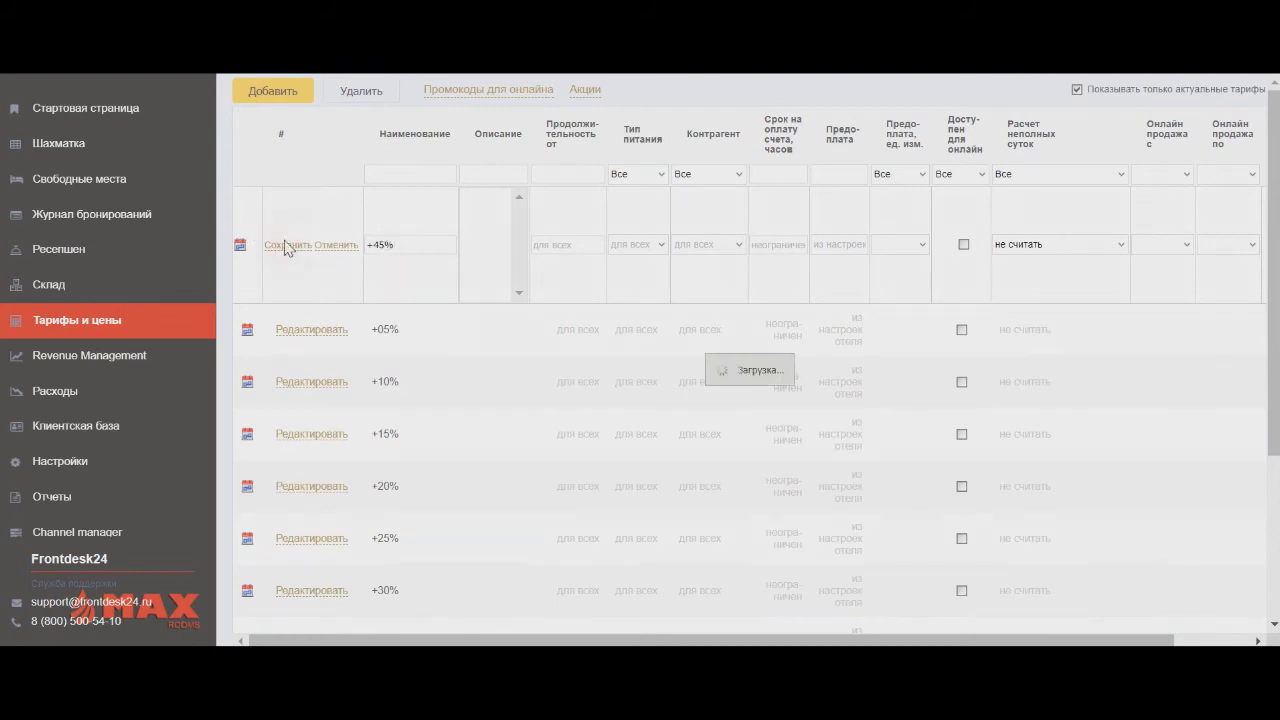
- Add a new tariff named "+50%" and save it
click(288, 93)
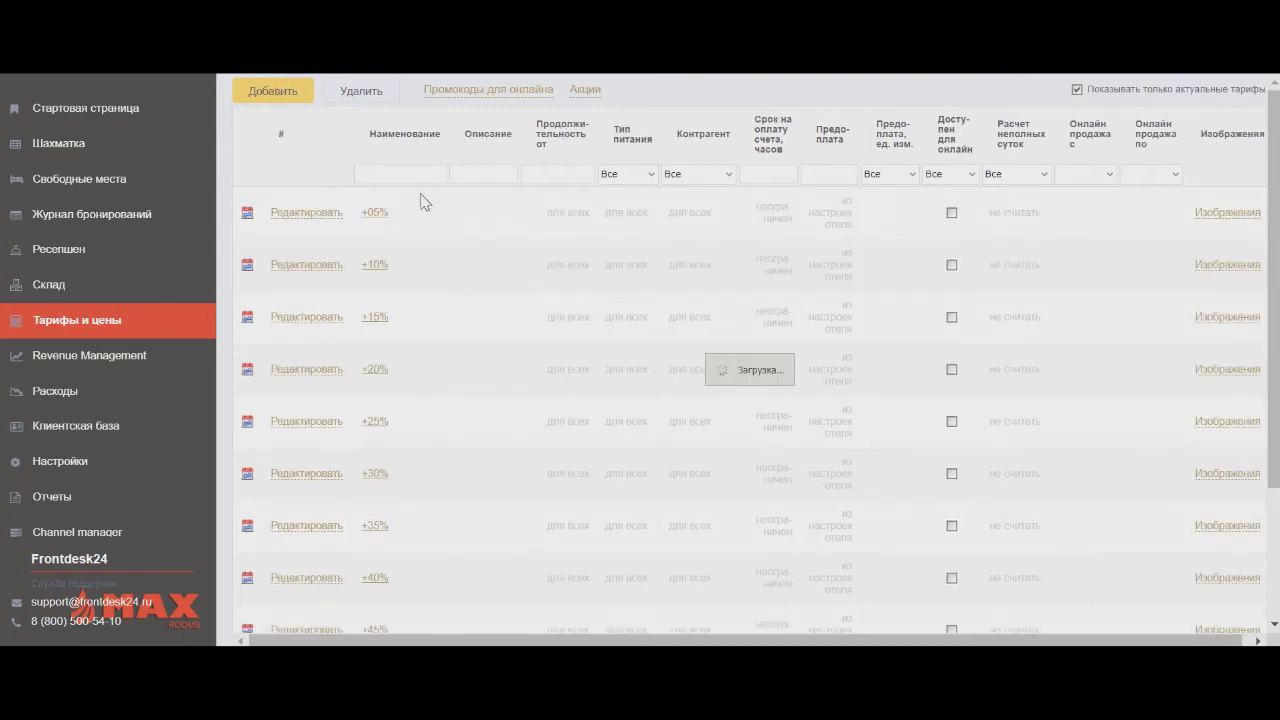
click(402, 243)
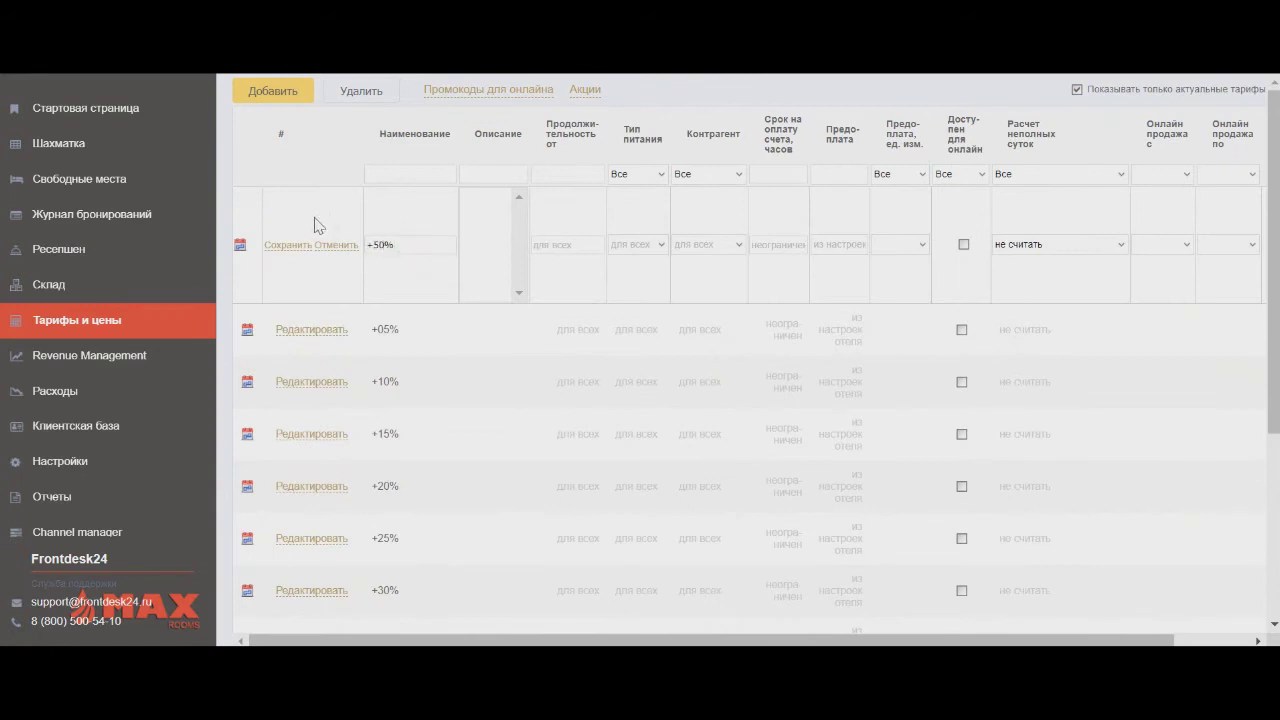
click(267, 248)
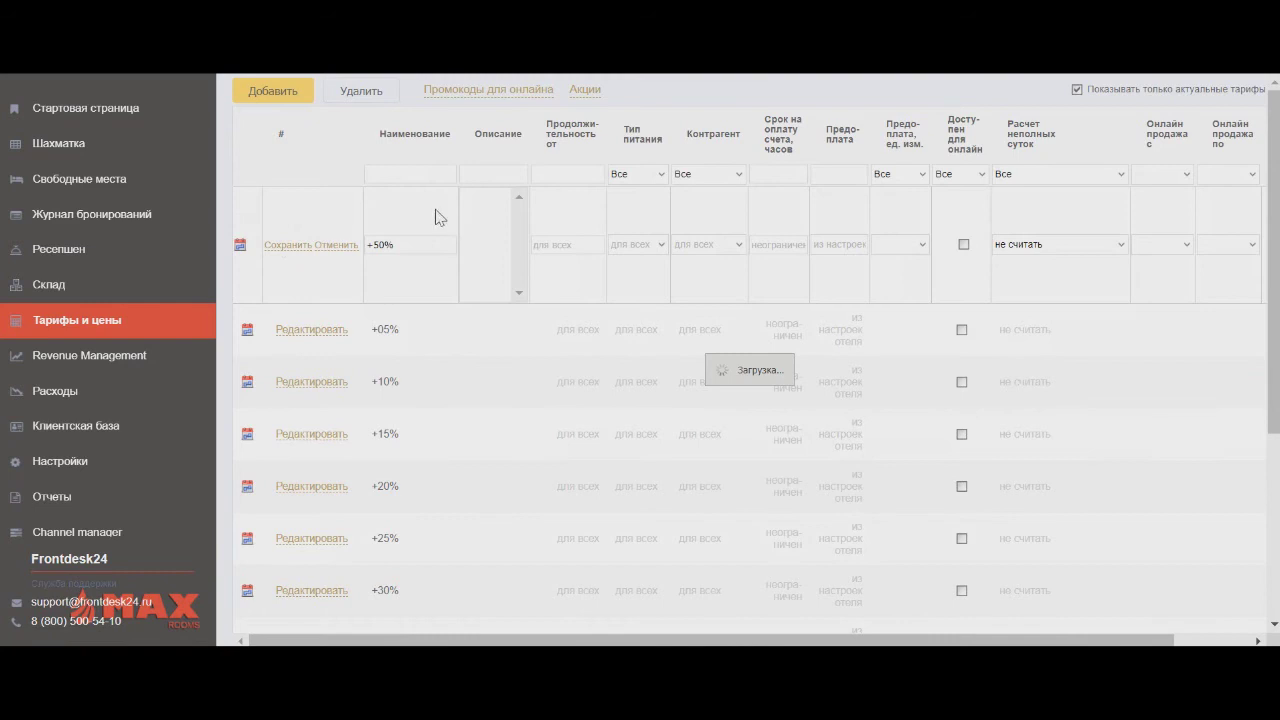
- Add a new tariff named "+55%" and save it
scroll(427, 223, down, 5)
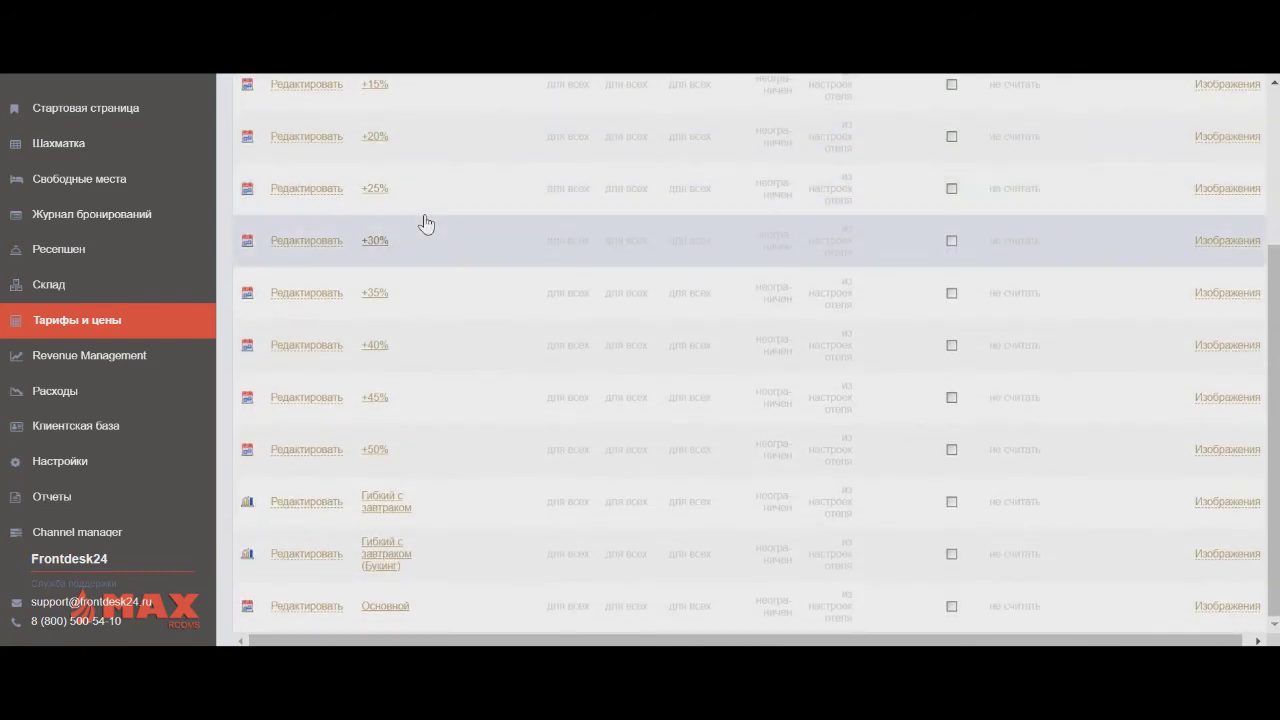
scroll(427, 223, up, 5)
click(303, 91)
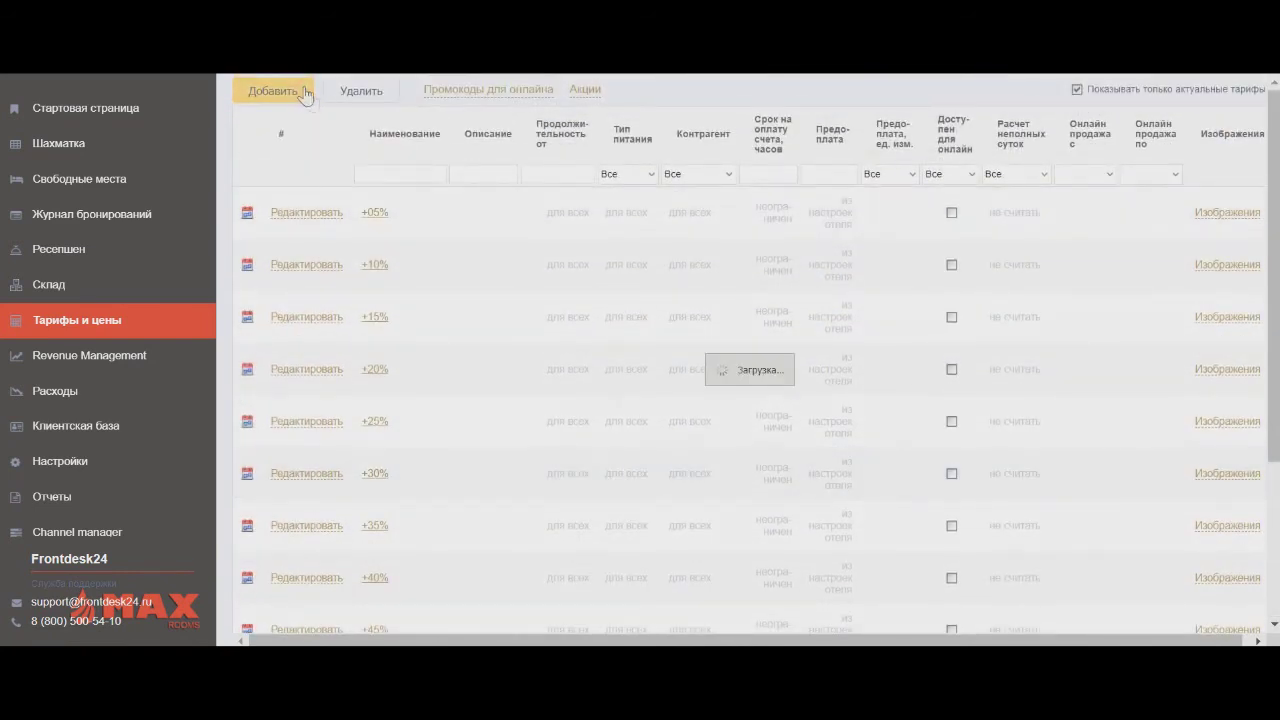
click(405, 241)
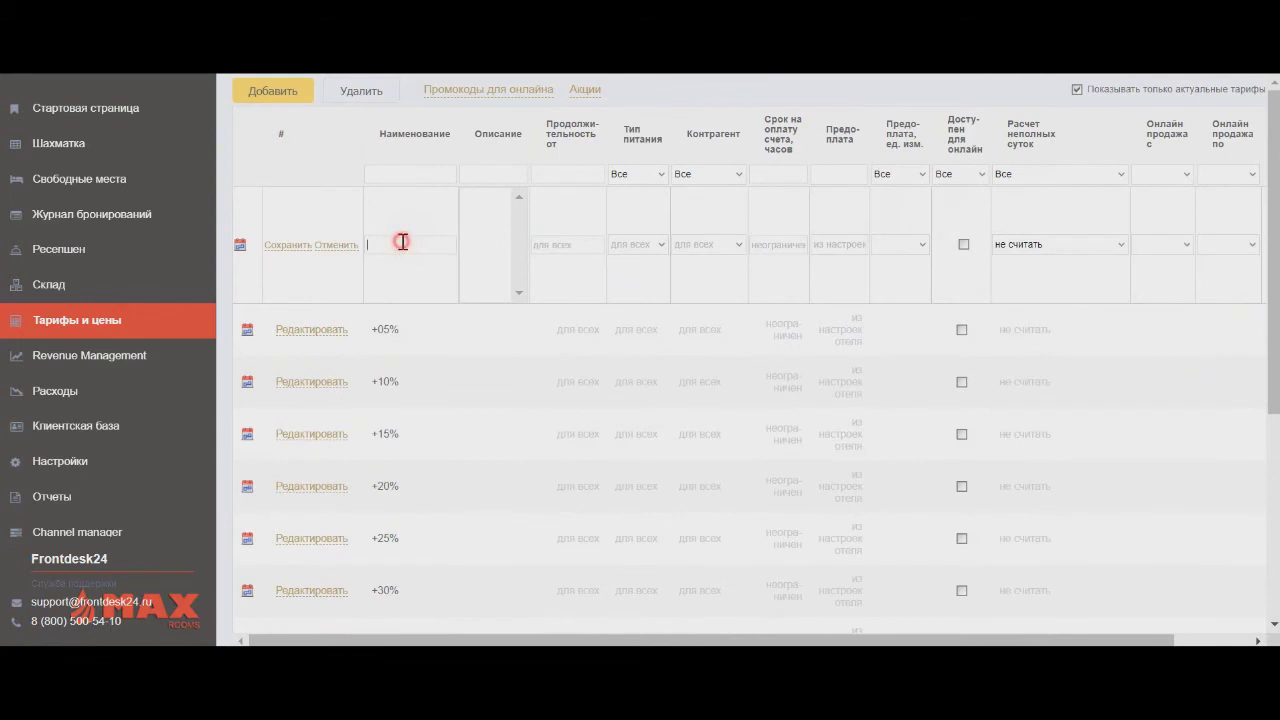
text(+)
scroll(400, 257, down, 10)
scroll(400, 257, up, 10)
text(55%)
click(287, 245)
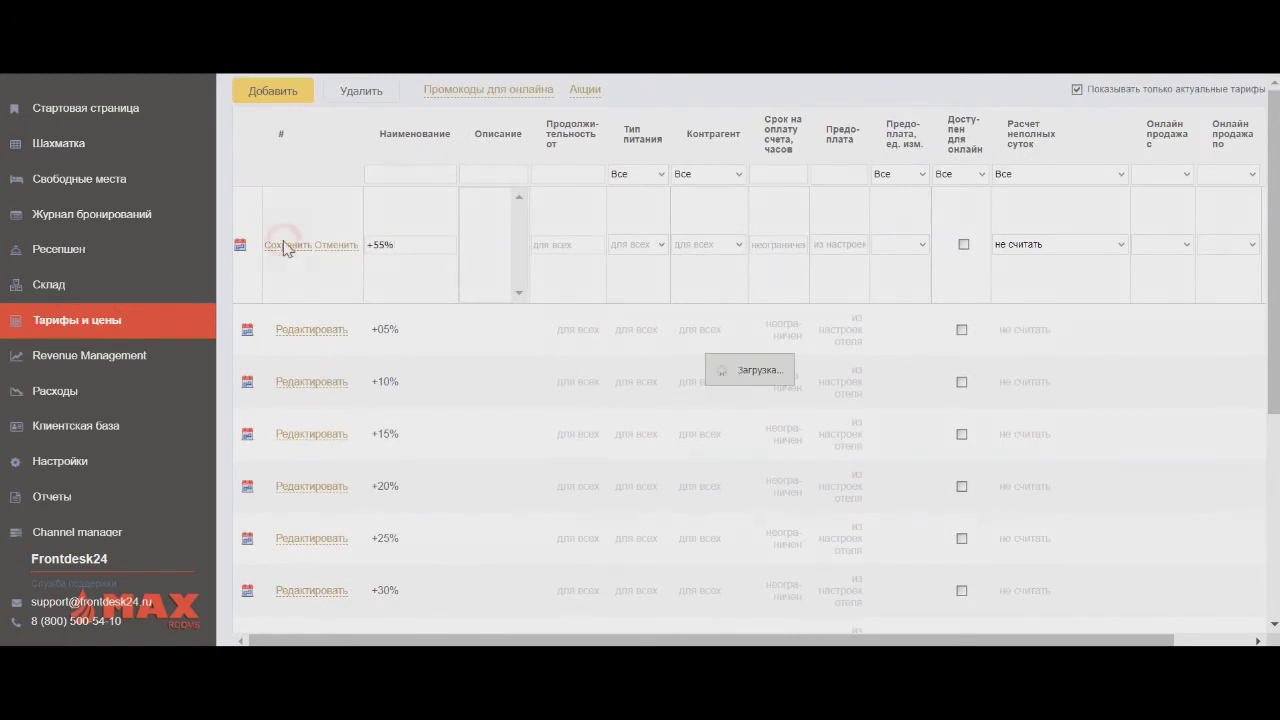
- Add a new tariff named "60%" and save it
click(292, 96)
click(392, 243)
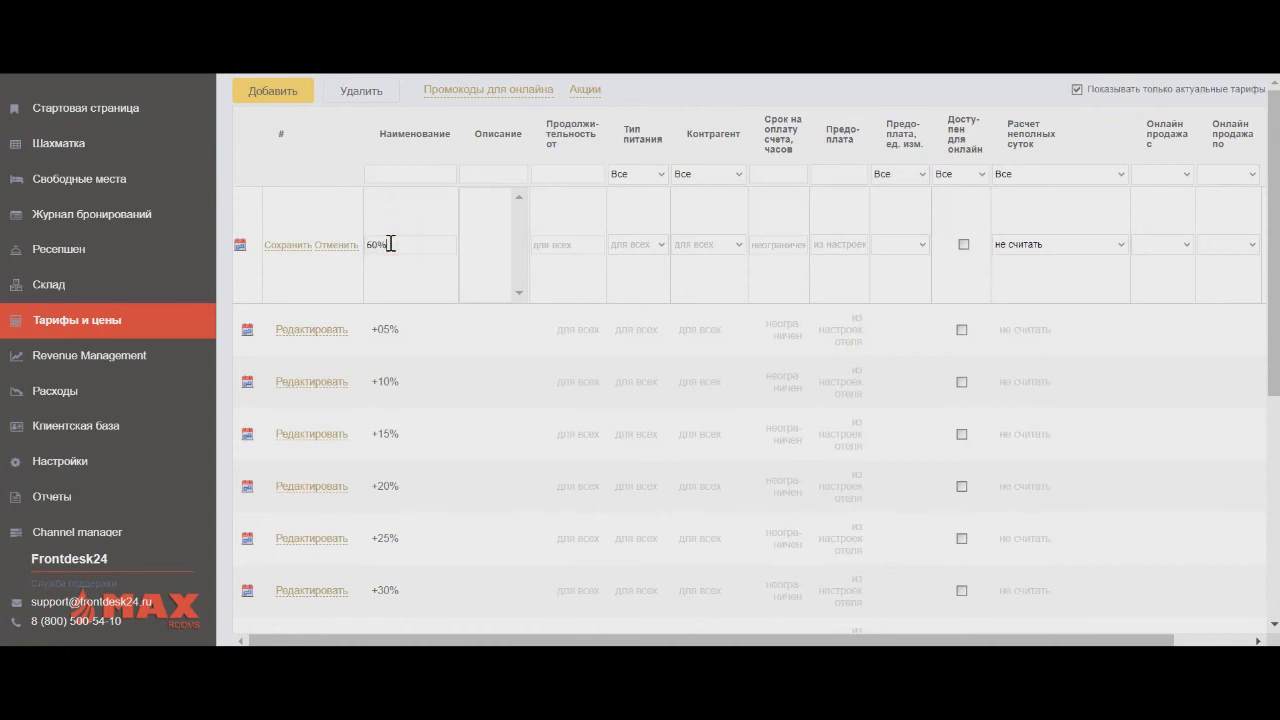
text(60%)
click(287, 245)
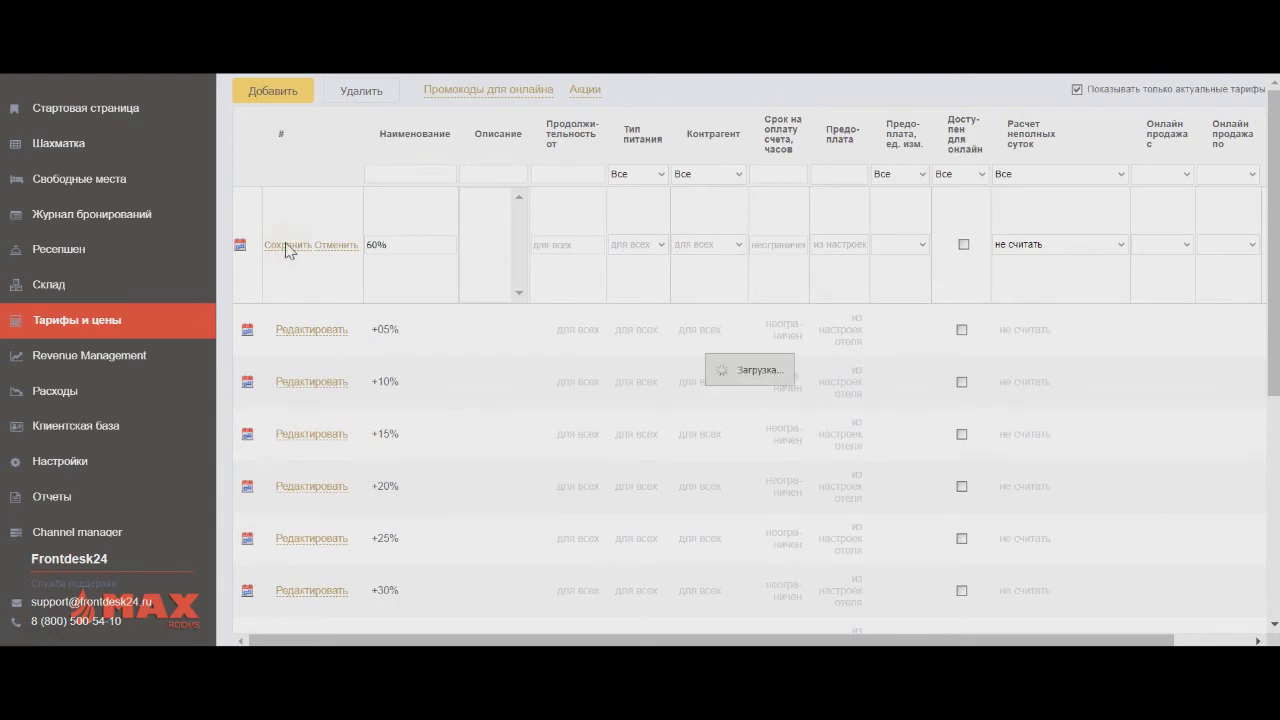
- Rename the "60%" tariff to "+60%" and save it
scroll(286, 248, down, 5)
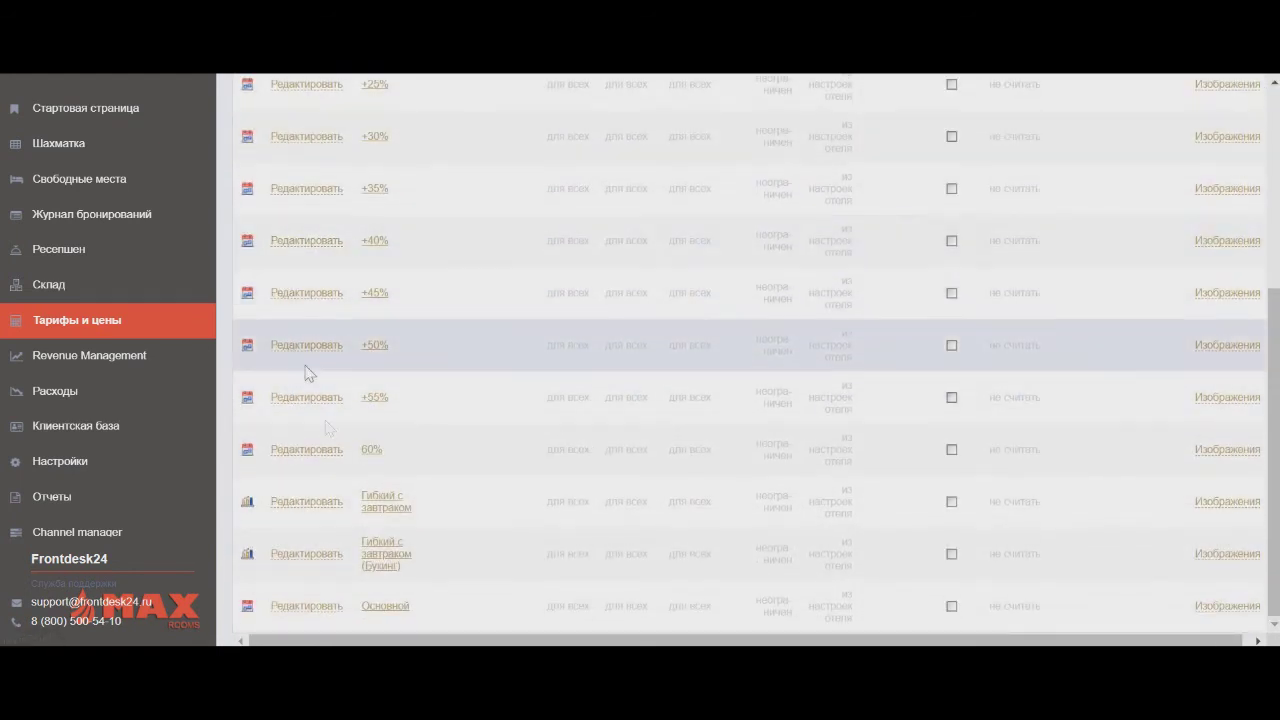
click(306, 450)
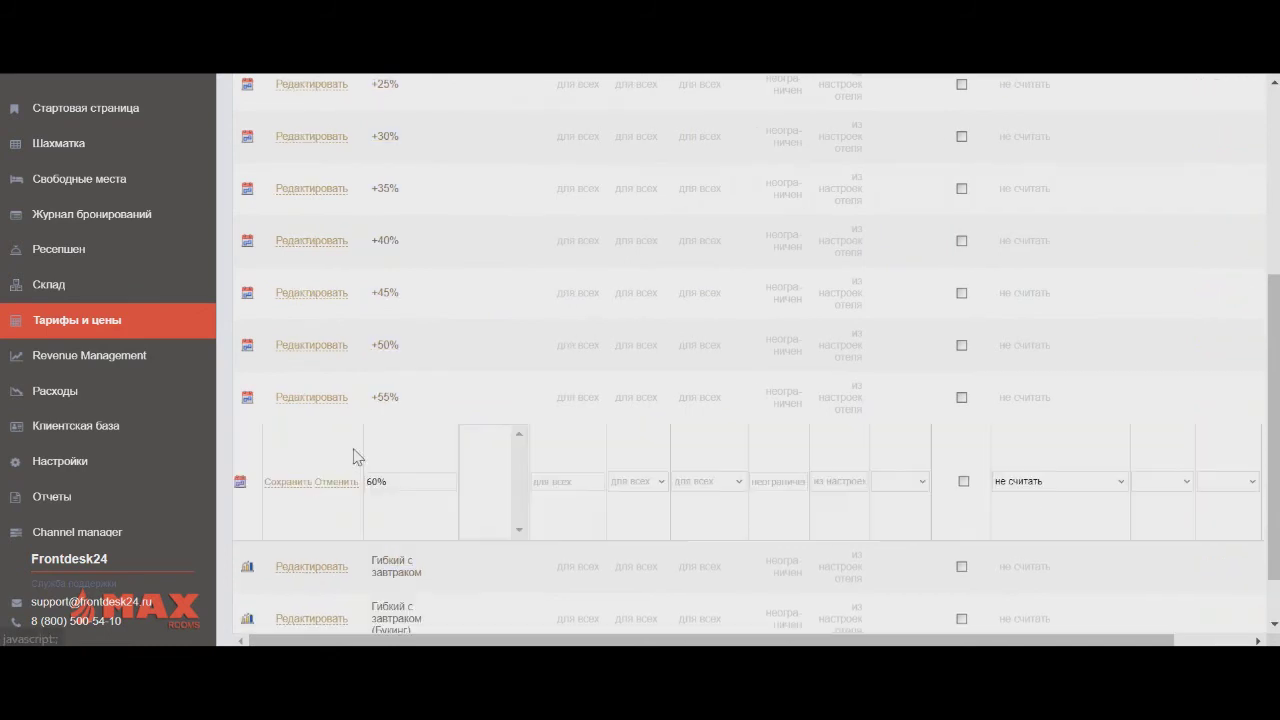
text(+)
click(285, 484)
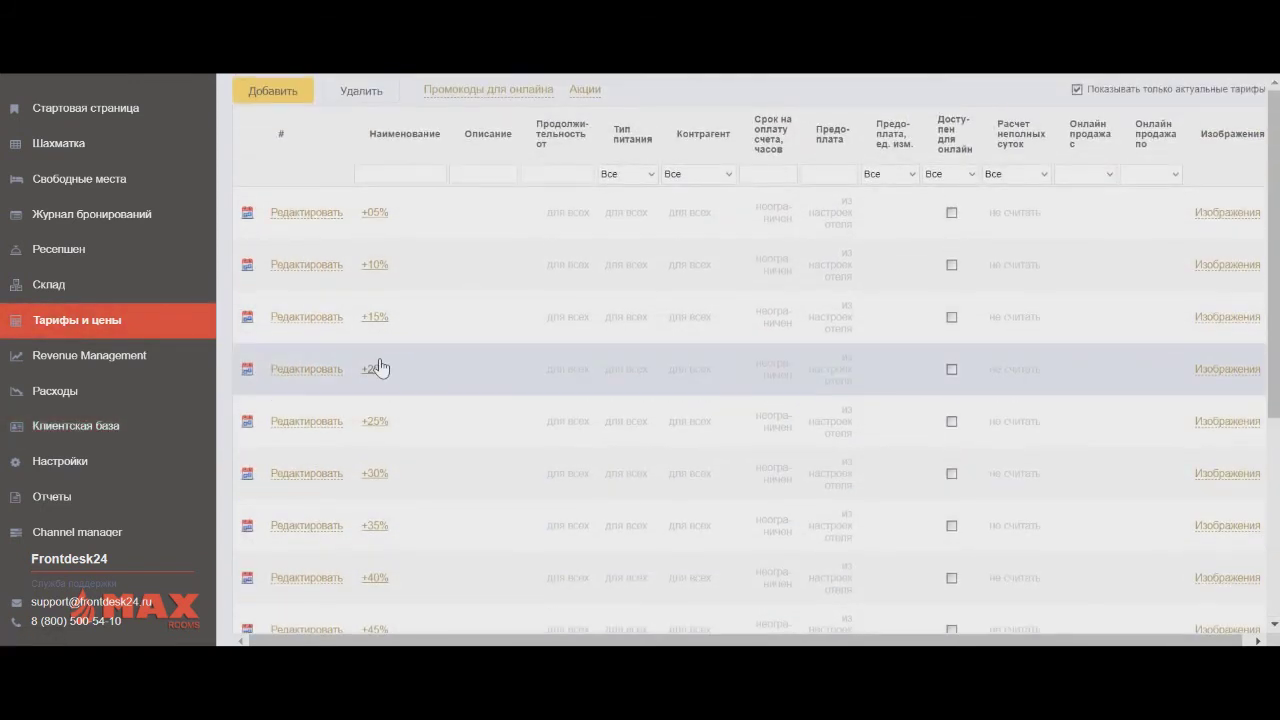
- Add a new tariff named "+65%" and save it
scroll(375, 367, down, 3)
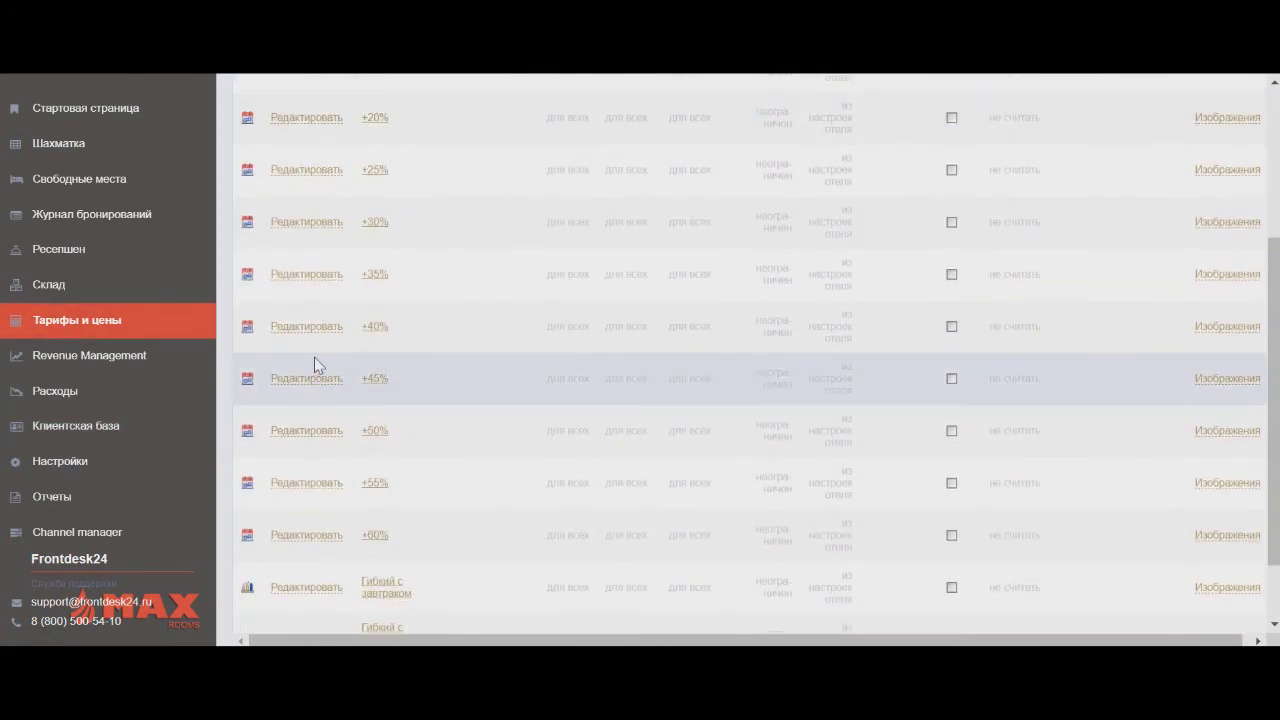
scroll(314, 360, up, 3)
click(293, 92)
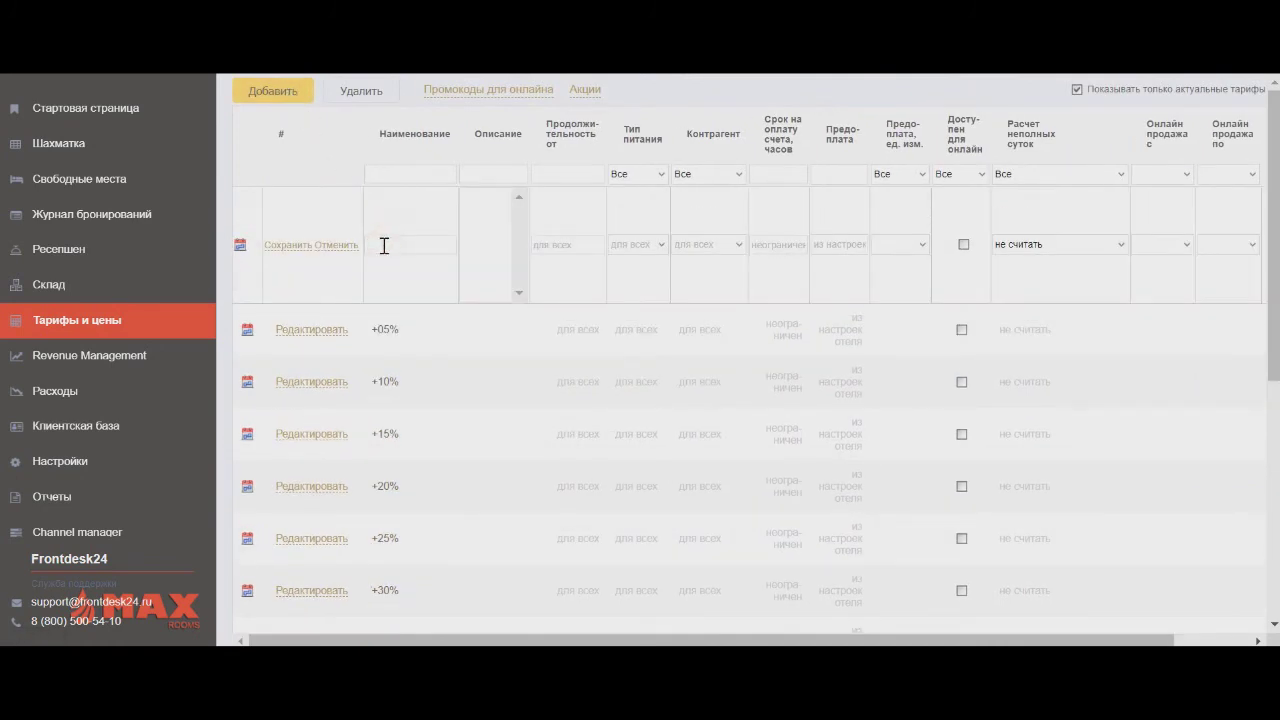
text(+65%)
click(290, 250)
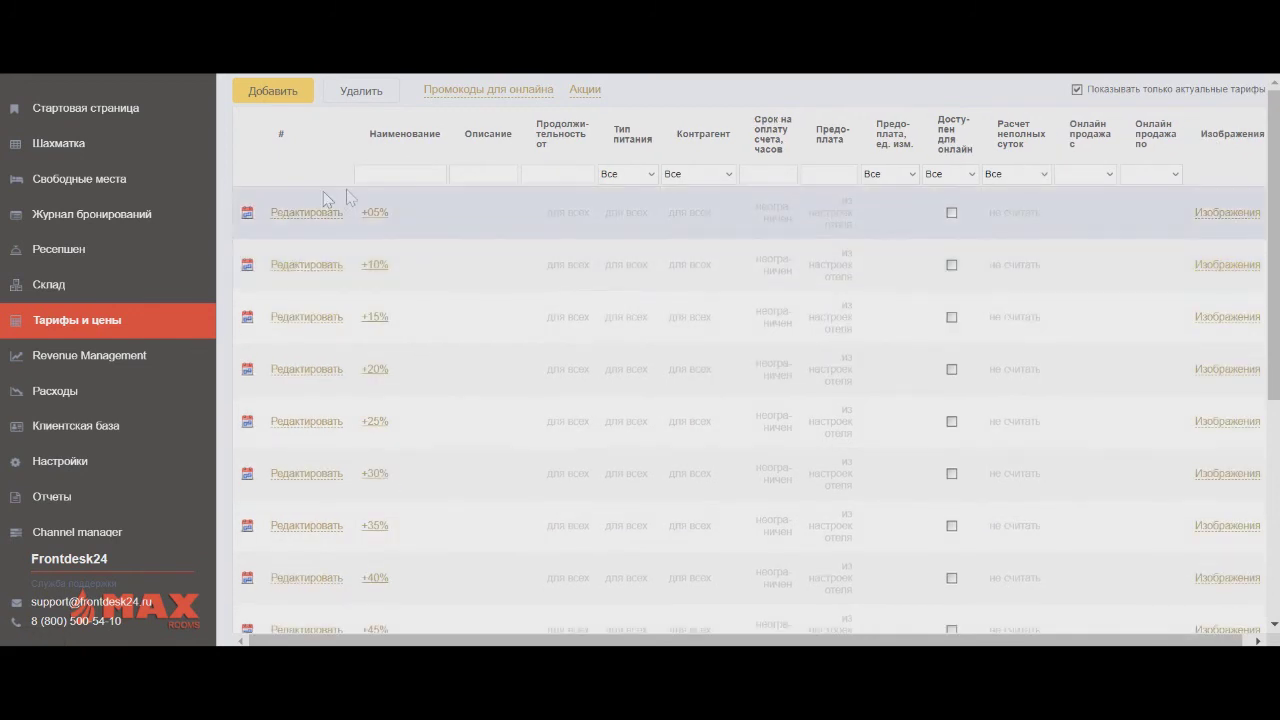
- Add a new tariff named "+70%" and save it
scroll(306, 204, down, 3)
scroll(306, 206, up, 3)
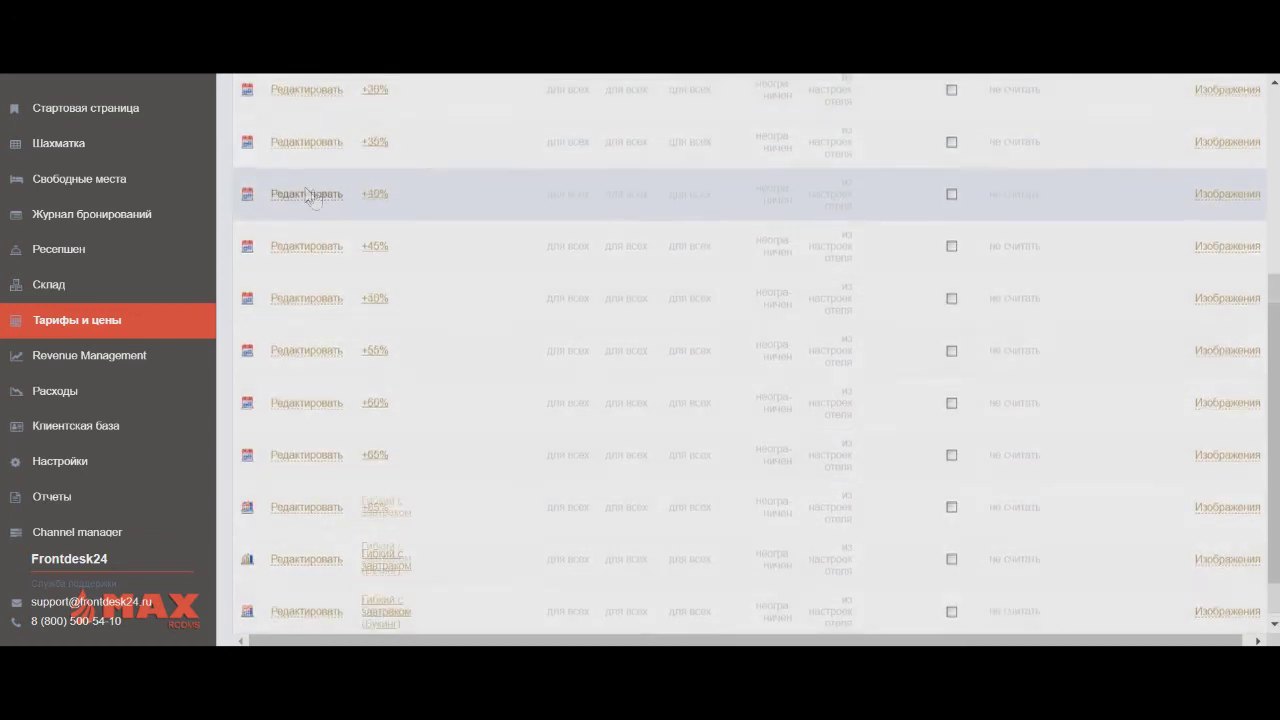
click(290, 108)
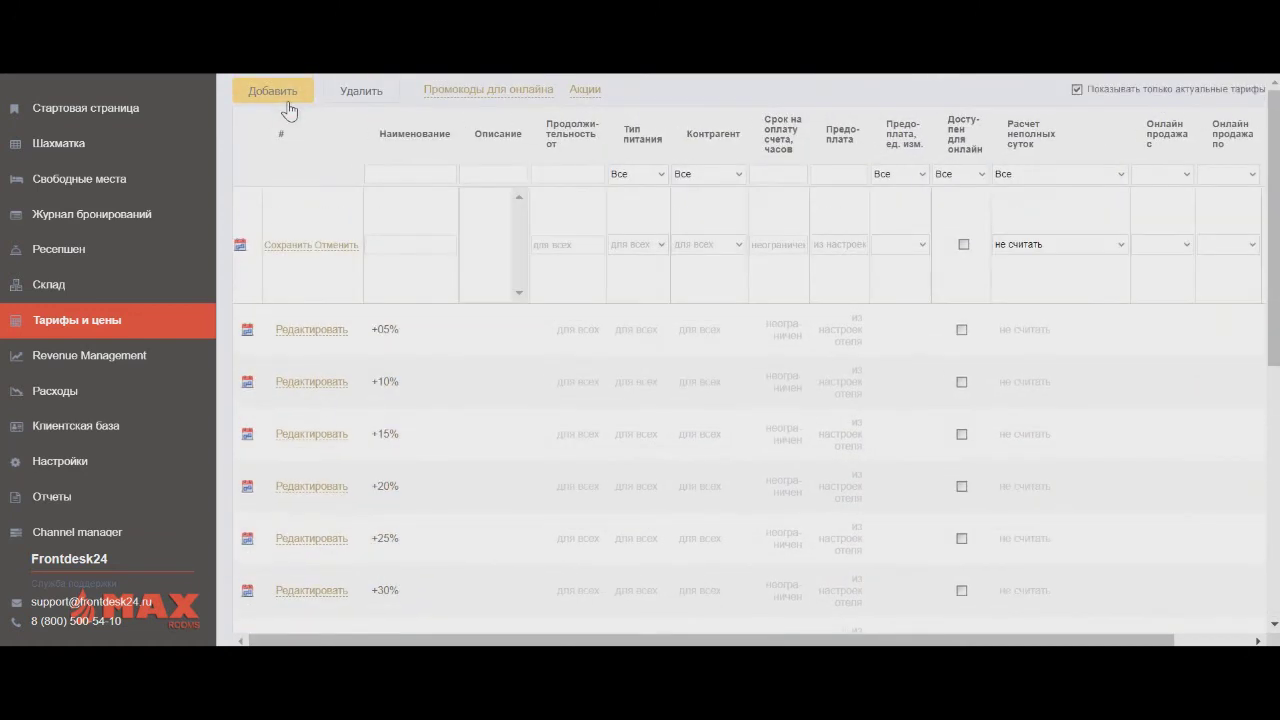
click(370, 248)
text(+70%)
click(296, 246)
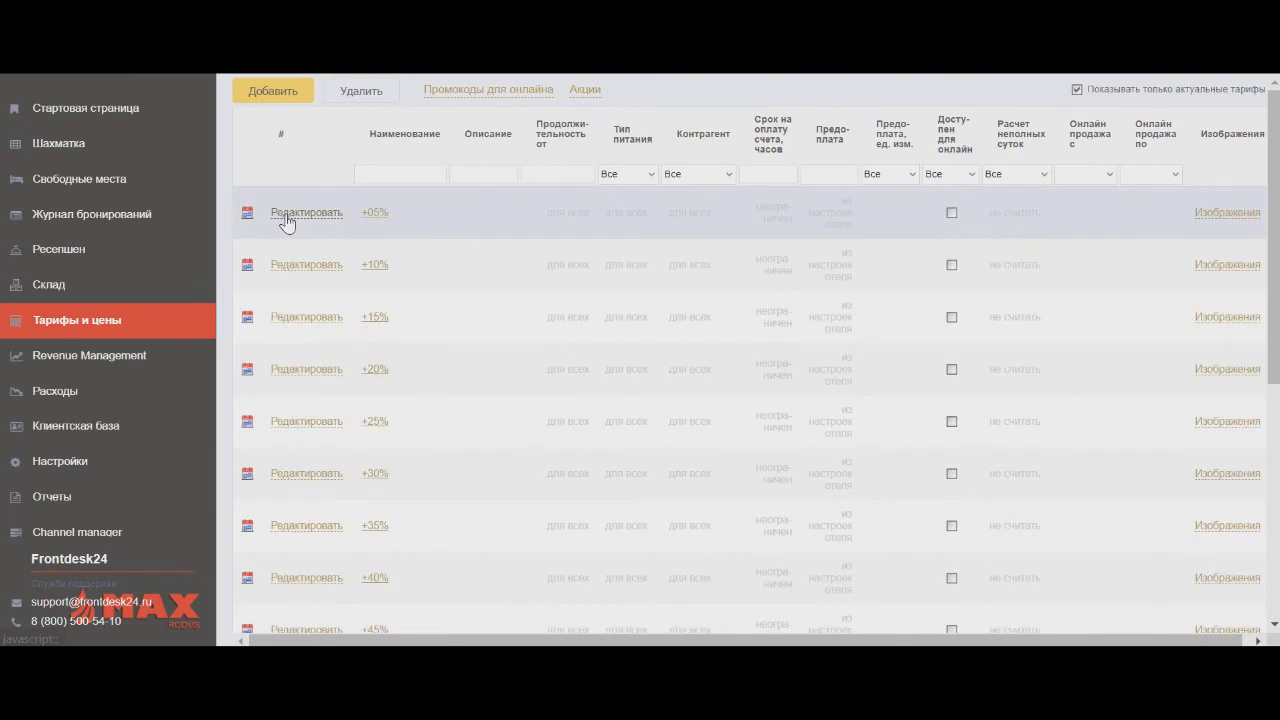
- Copy the prices of the "Основной" tariff into the "+05%" tariff at 105% of the old price
scroll(285, 218, down, 6)
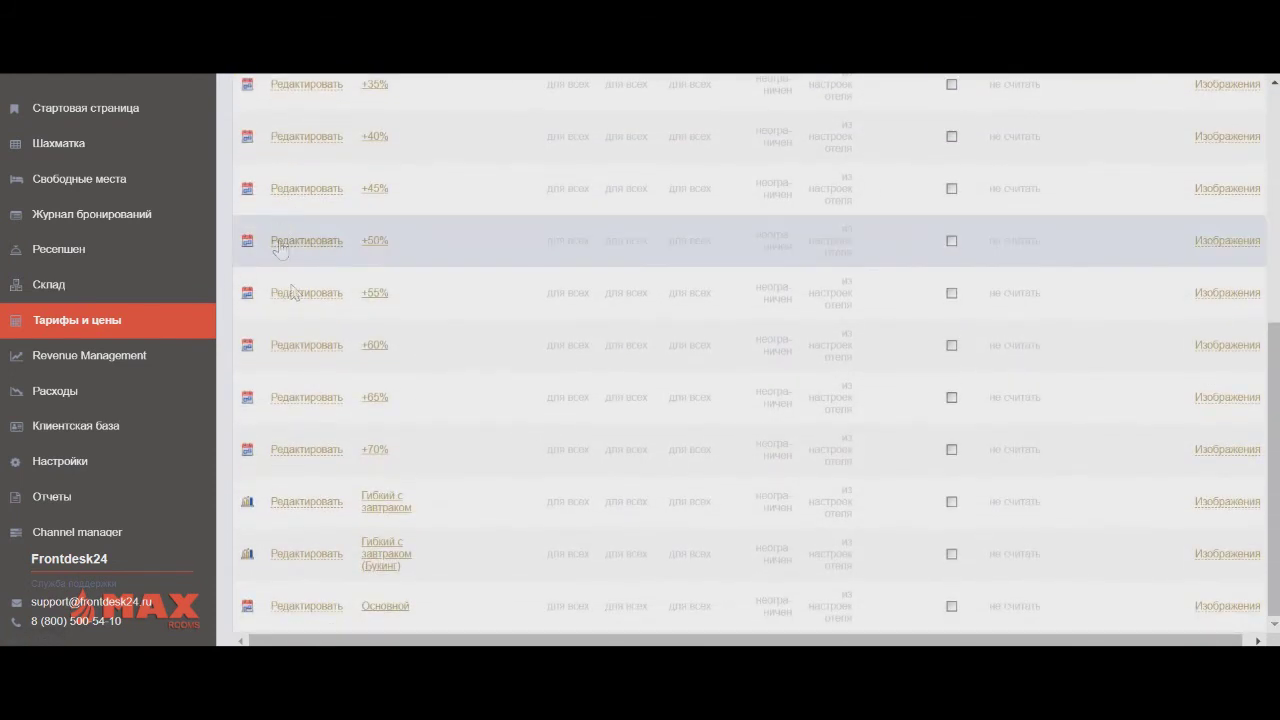
click(385, 607)
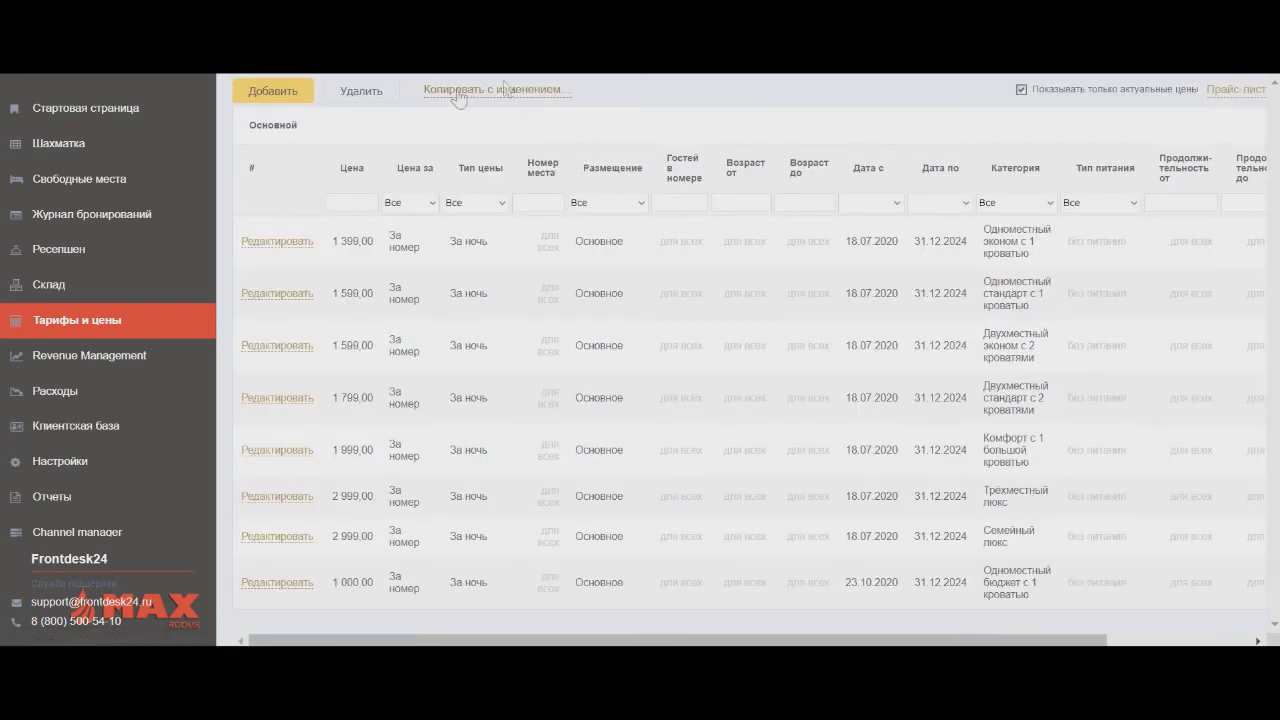
click(440, 90)
click(763, 158)
scroll(734, 200, up, 5)
click(710, 175)
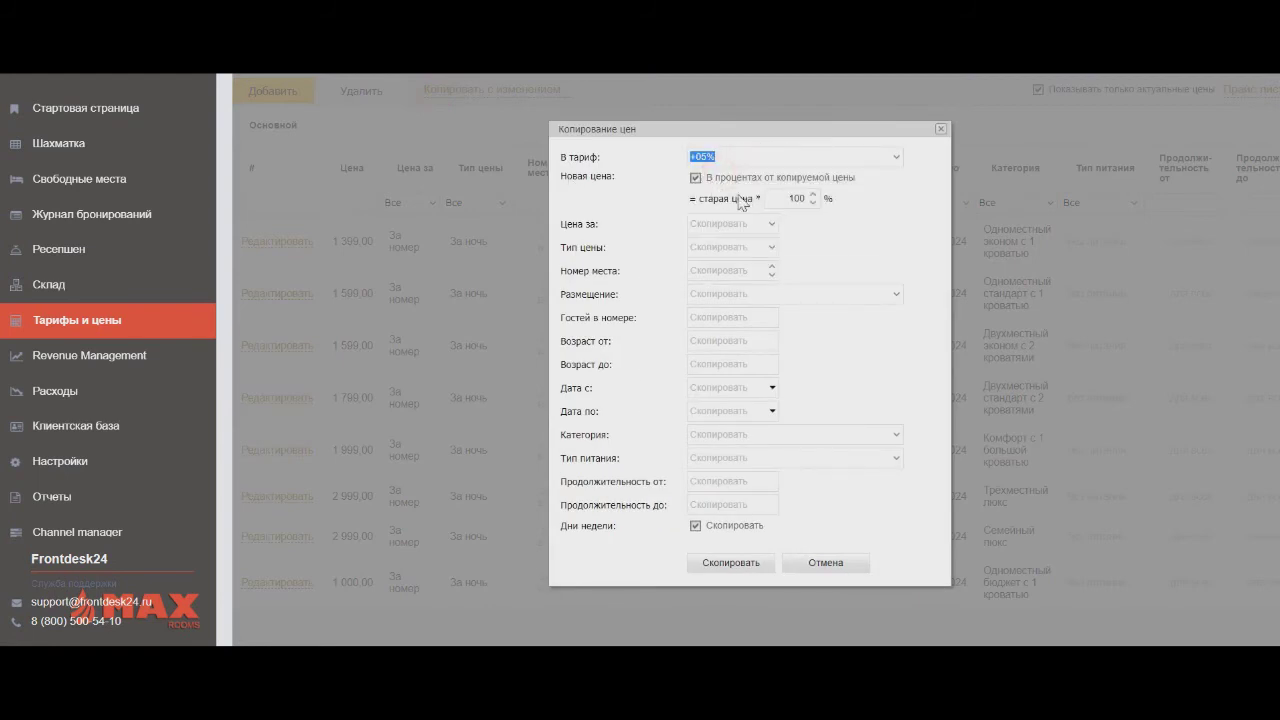
double_click(795, 197)
text(105)
click(714, 563)
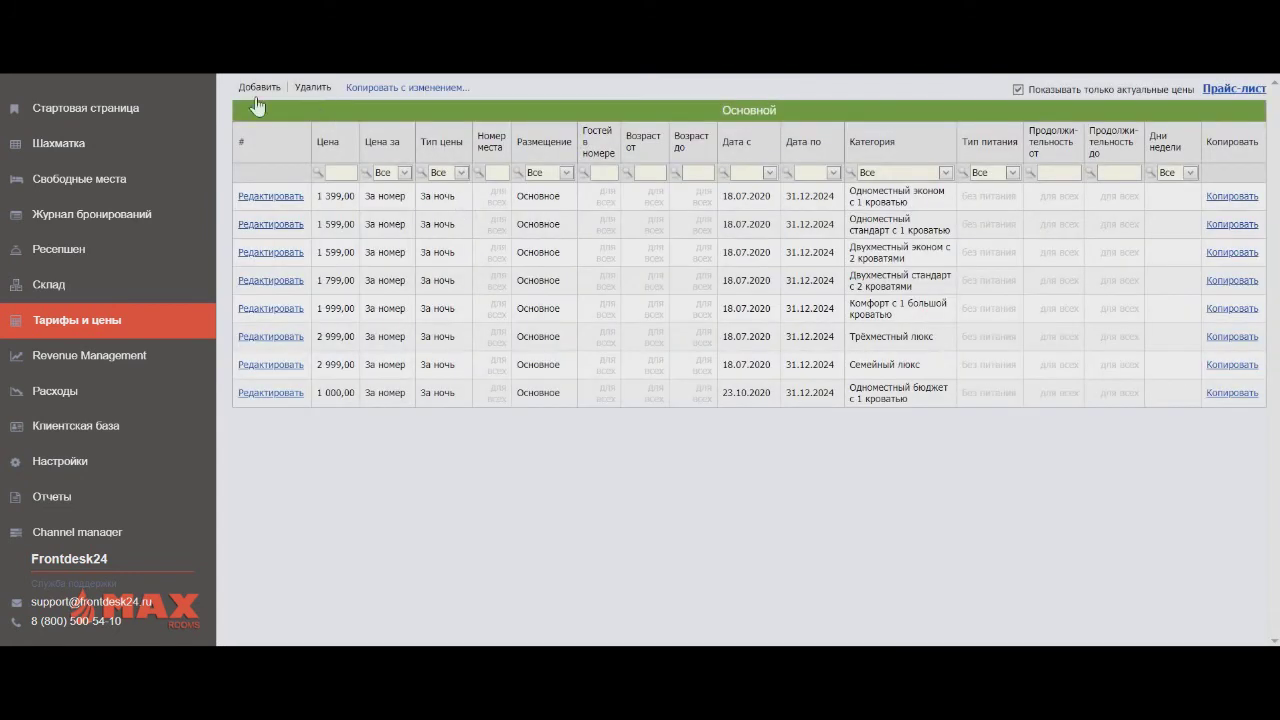
- Copy the "Основной" tariff's prices into the "+10%" tariff, setting the new price as a raised percentage of the old one
click(157, 324)
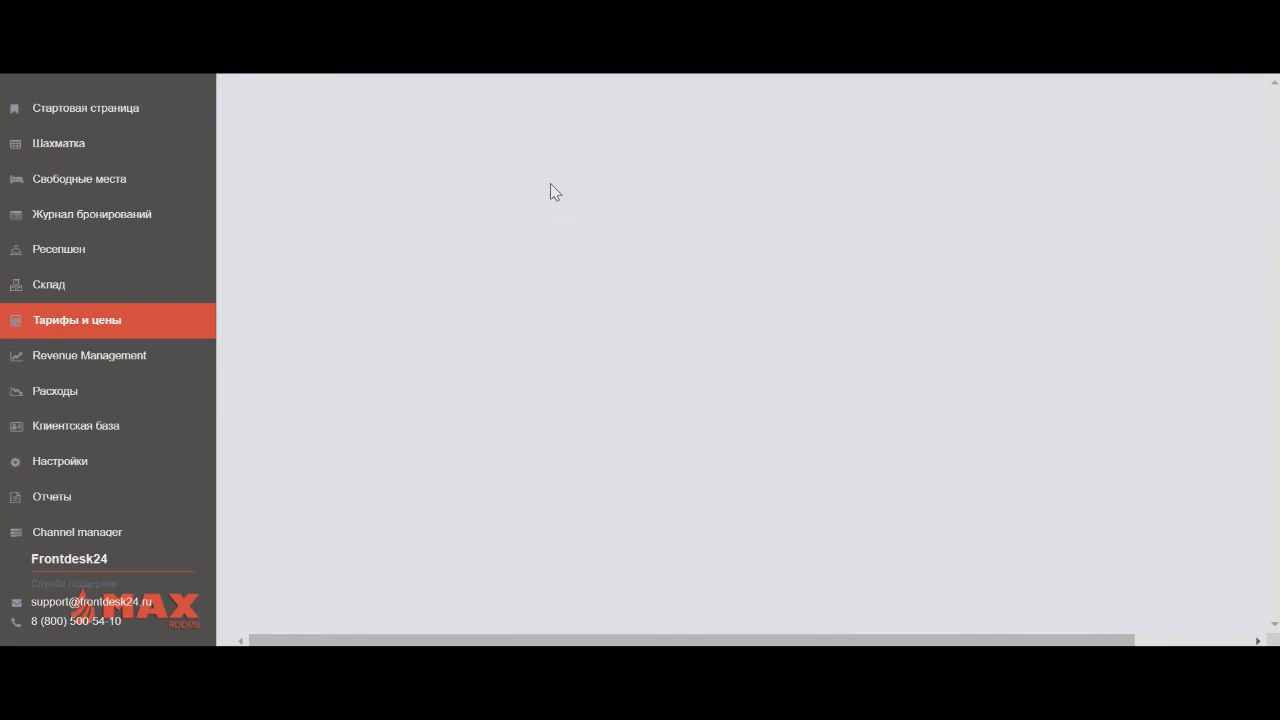
scroll(634, 234, down, 10)
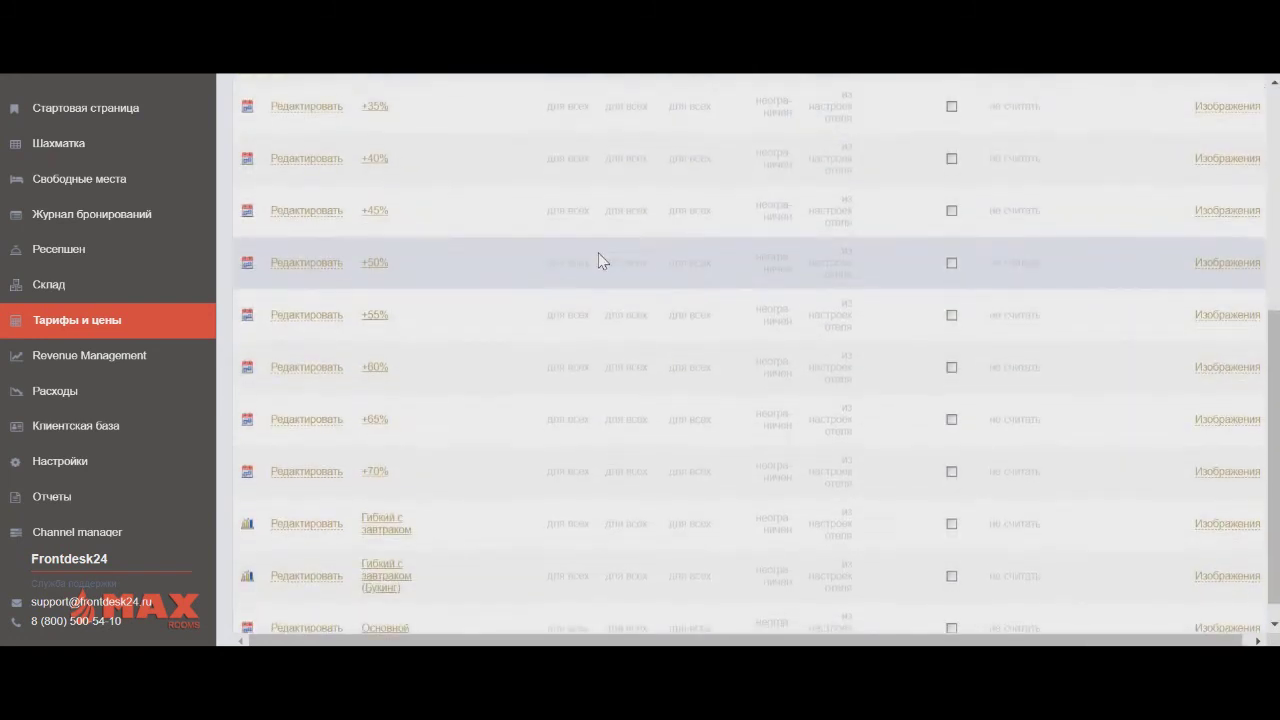
click(391, 610)
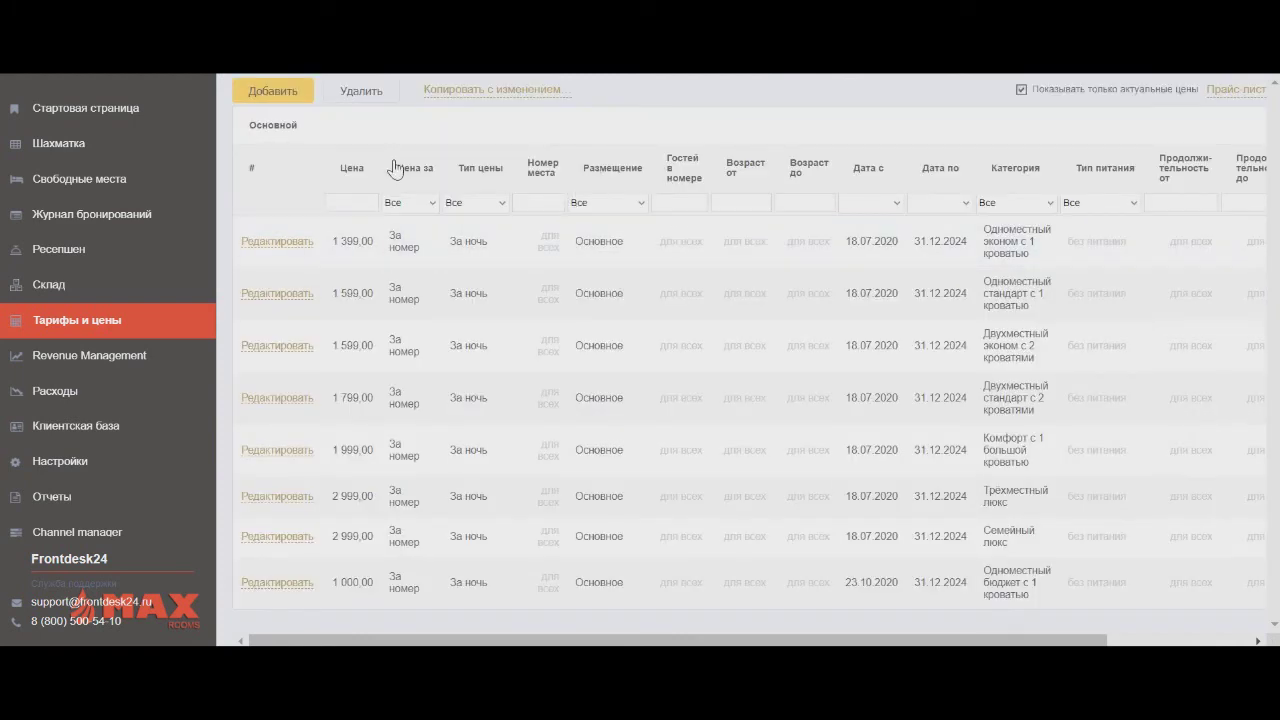
click(445, 92)
click(728, 157)
scroll(722, 210, up, 5)
click(720, 190)
click(797, 200)
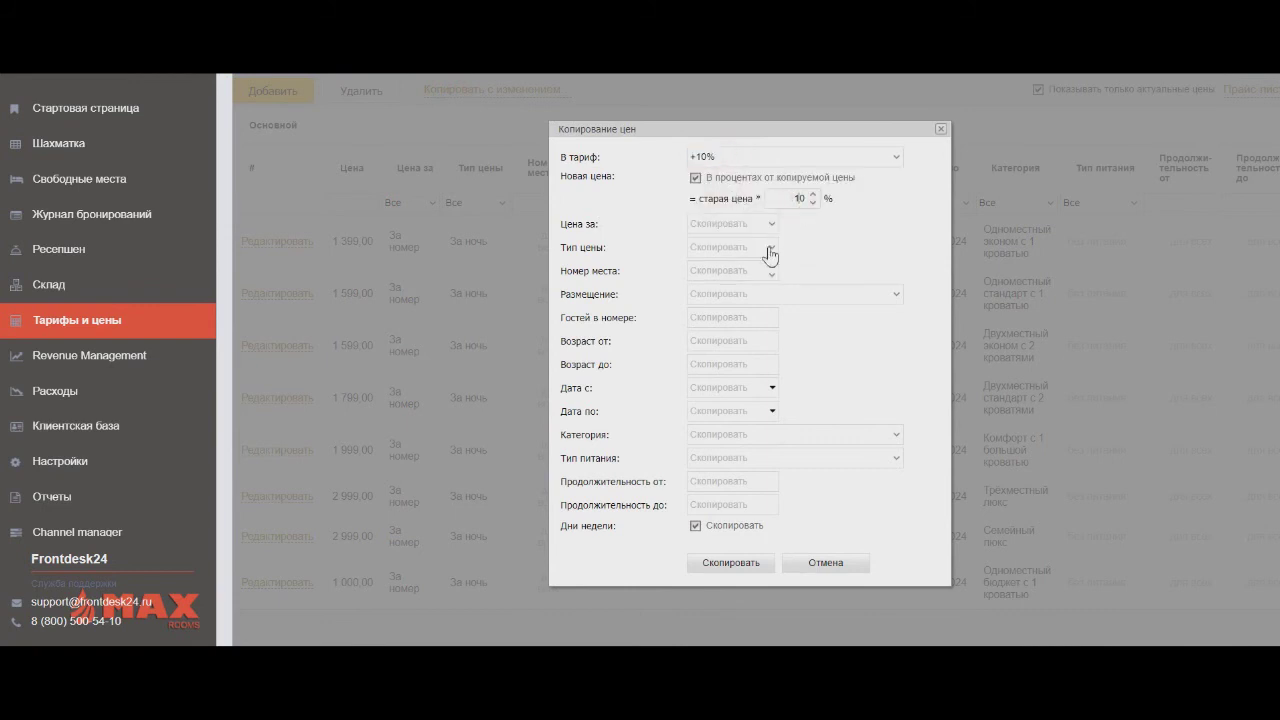
click(750, 566)
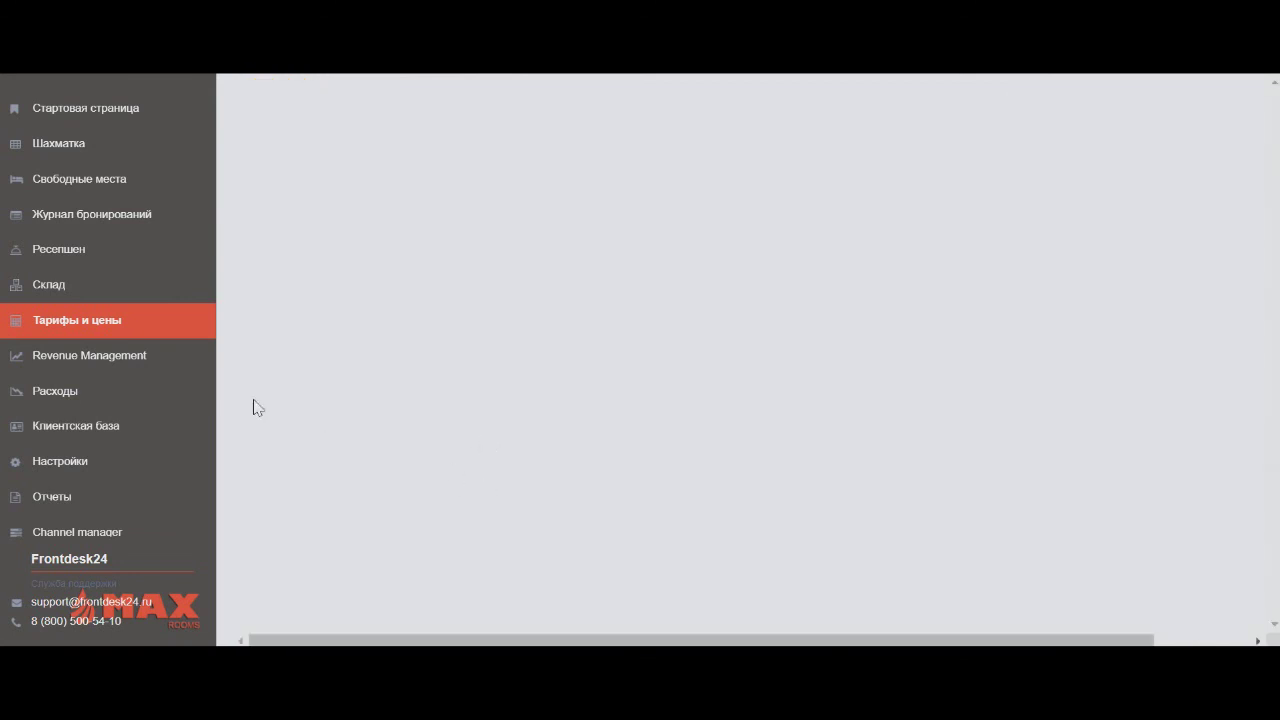
- Return to the tariff list and look through the tariffs from "+05%" to "+70%" and "Основной"
click(120, 320)
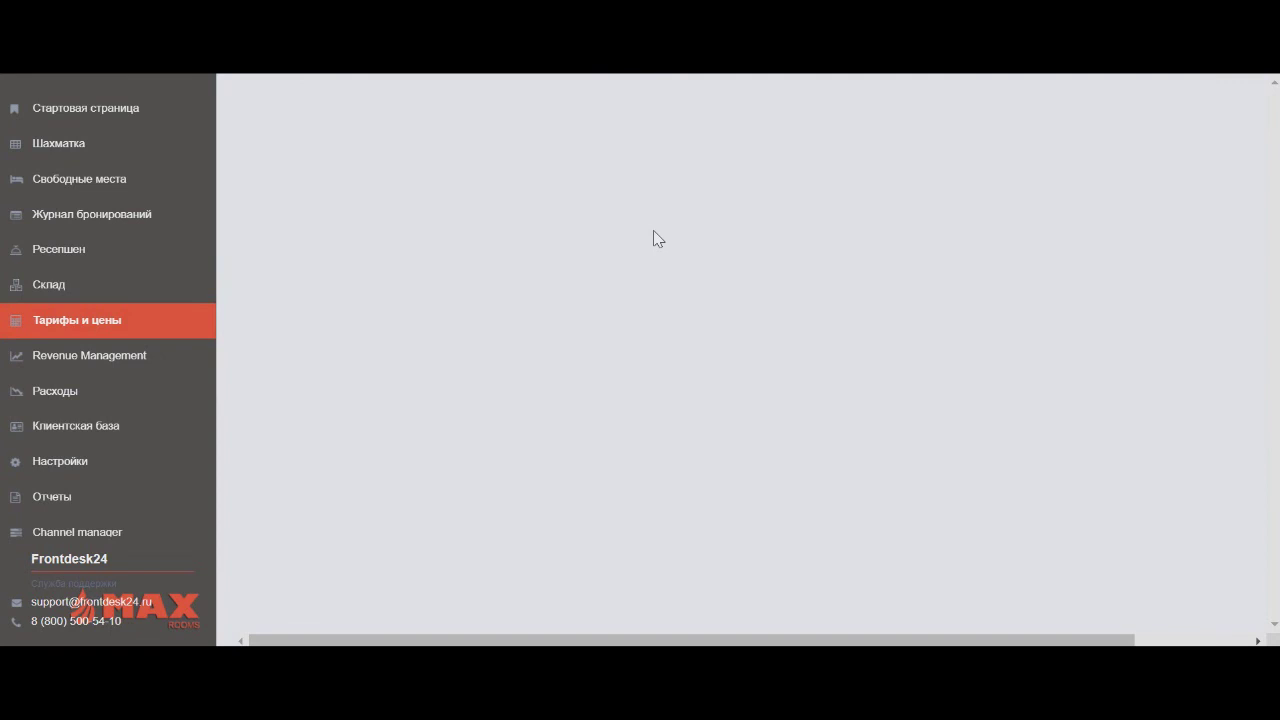
scroll(640, 240, down, 5)
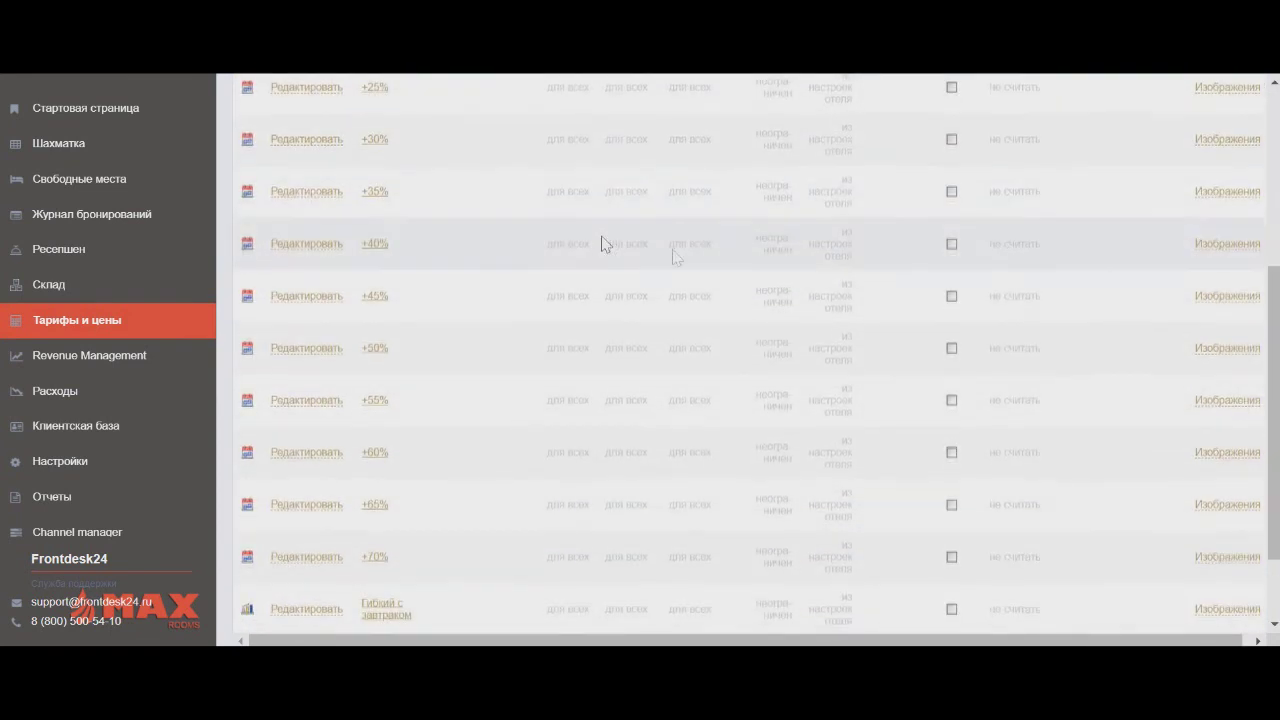
scroll(371, 357, down, 1)
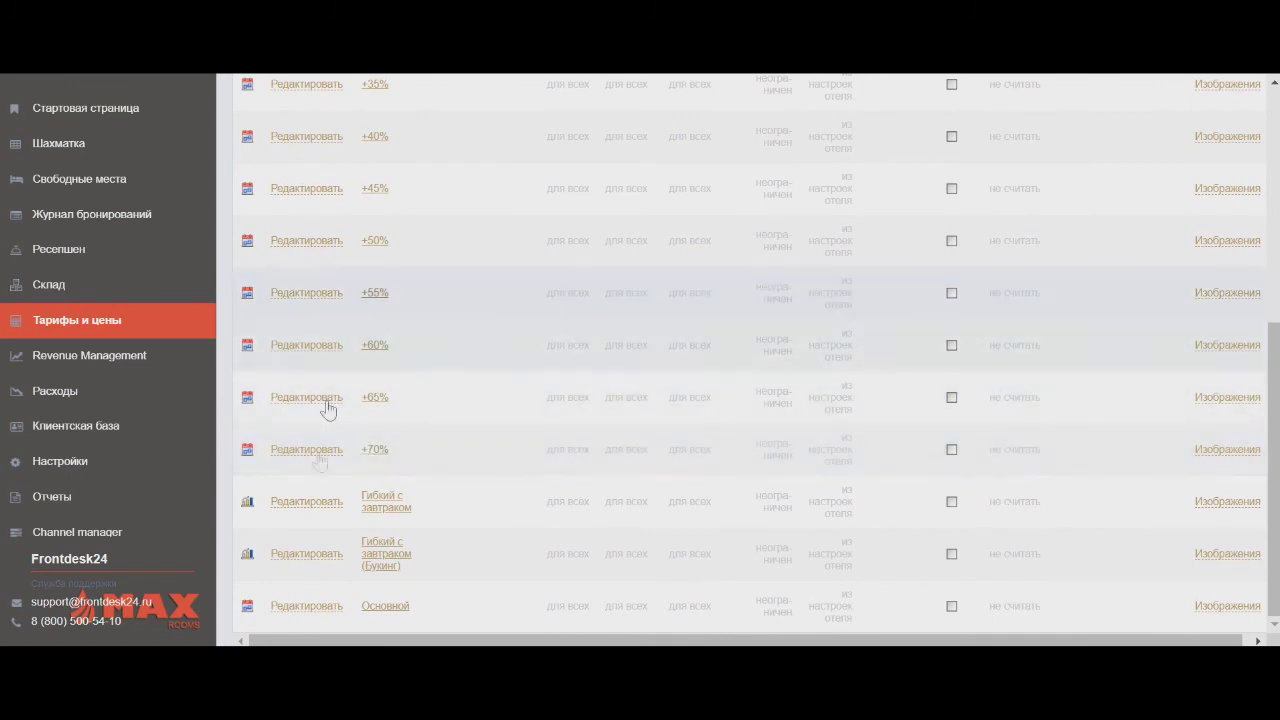
scroll(338, 399, up, 3)
scroll(336, 398, up, 3)
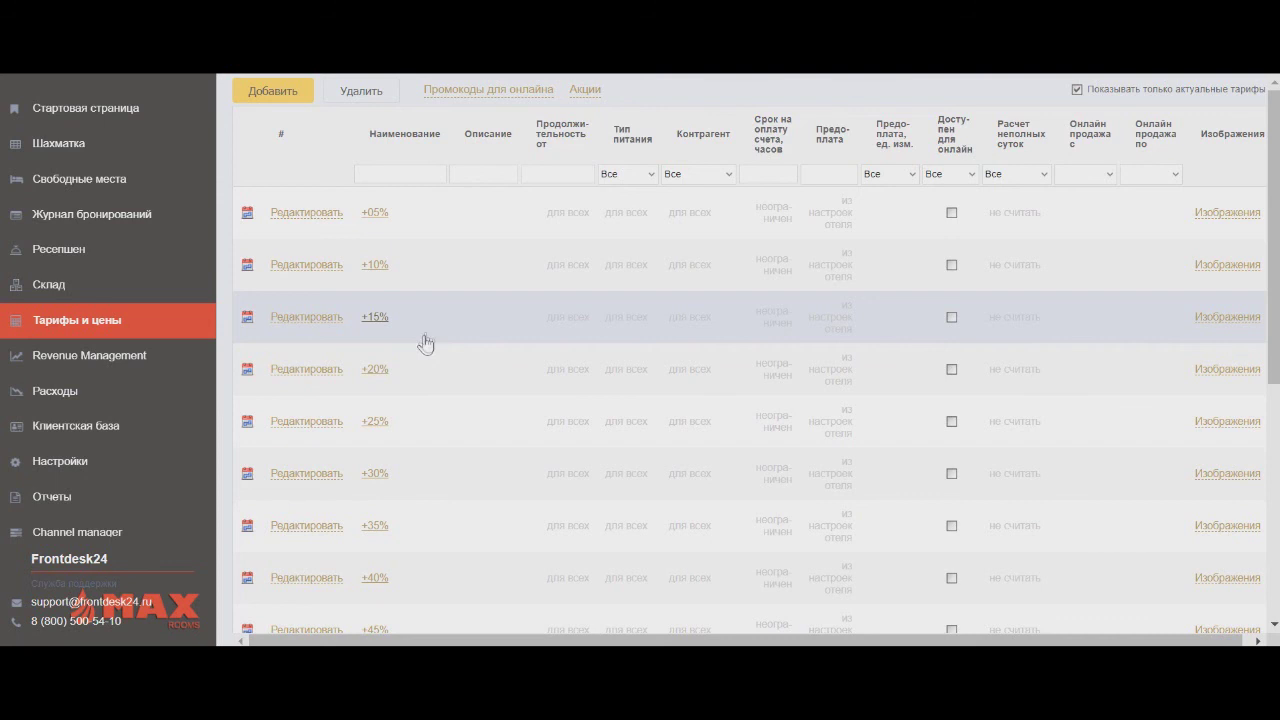
scroll(405, 345, down, 1)
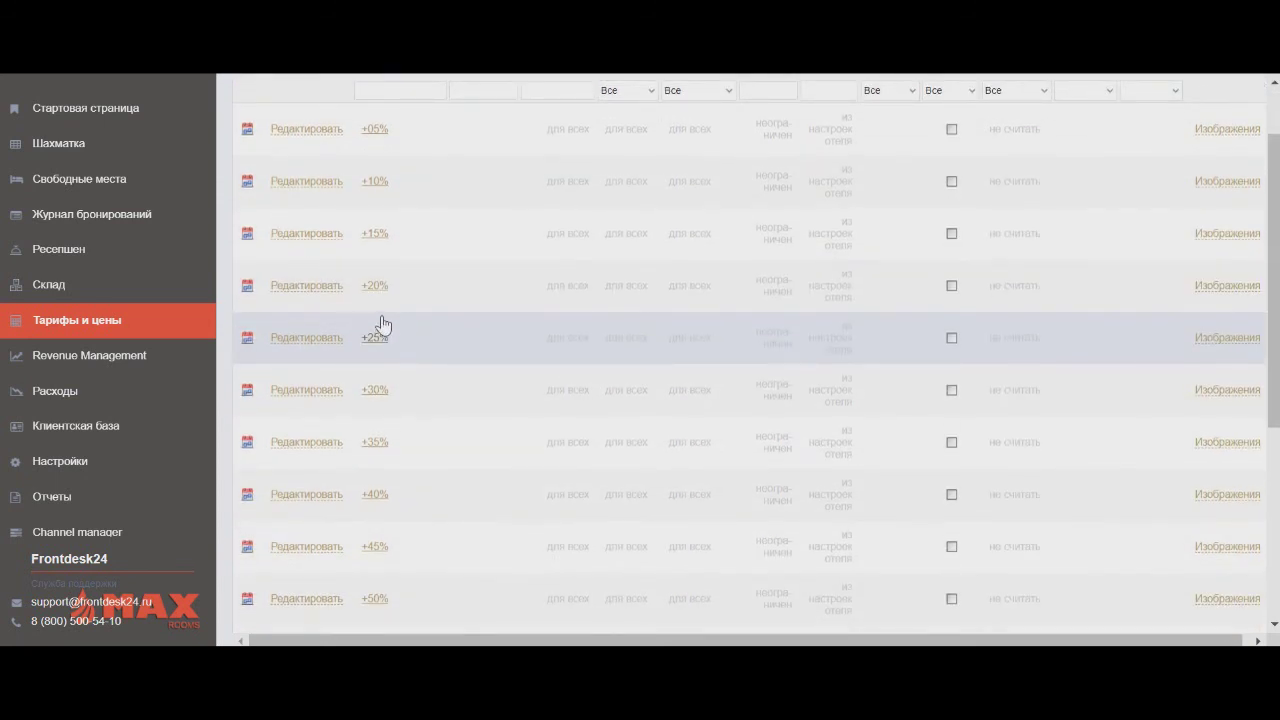